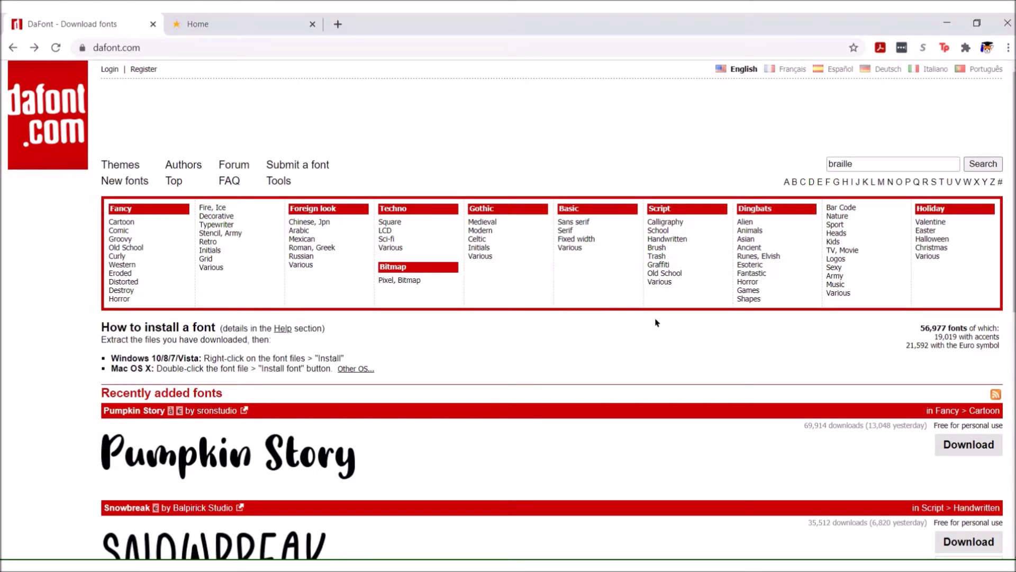
Run the DaFont search for 'braille' to list the 20 matching braille fonts.
left_click(863, 159)
key("Return")
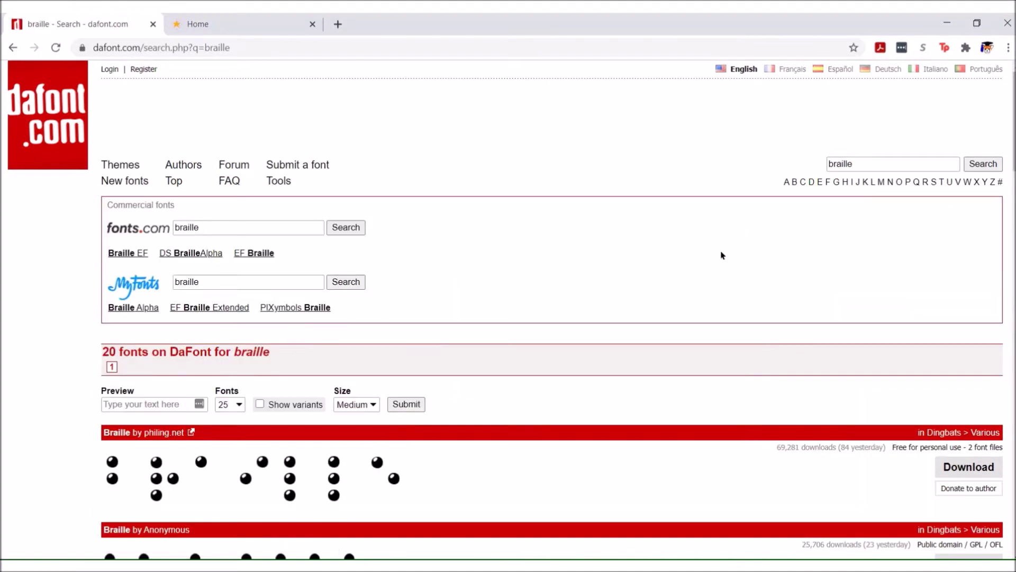
scroll(103, 317, "down", 2)
scroll(76, 328, "down", 2)
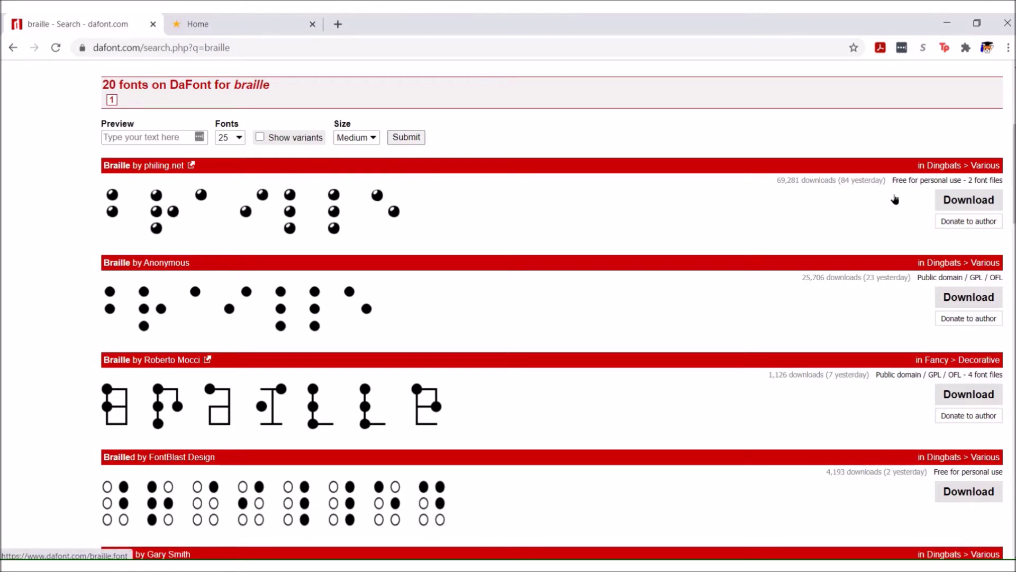
scroll(895, 199, "down", 1)
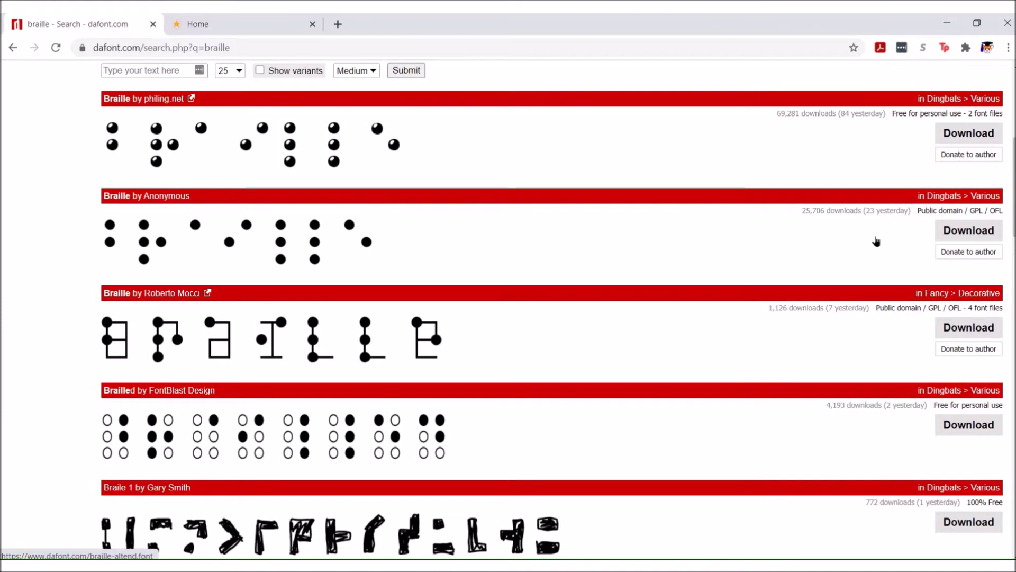
scroll(692, 263, "down", 1)
scroll(692, 263, "down", 6)
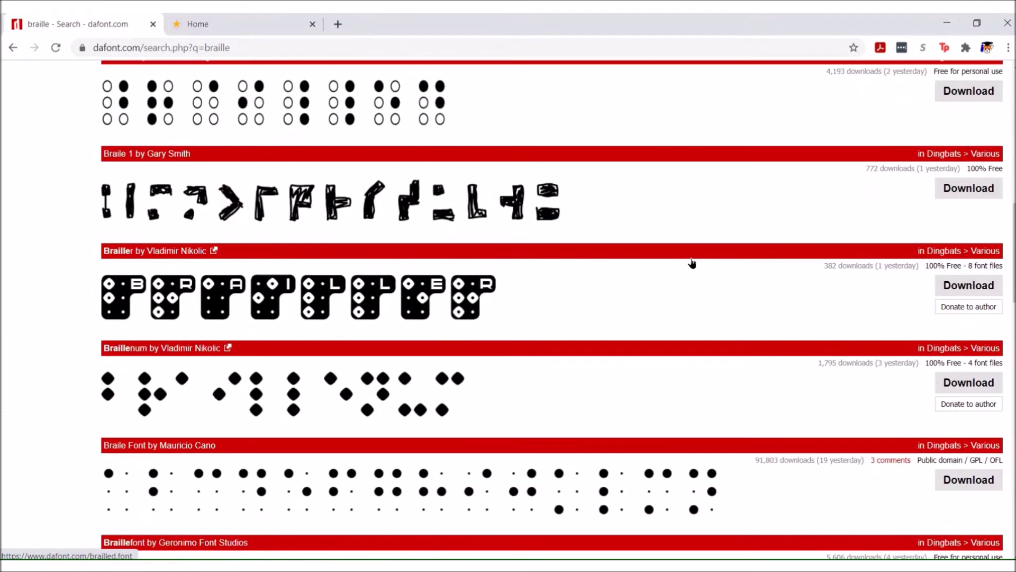
scroll(693, 263, "down", 3)
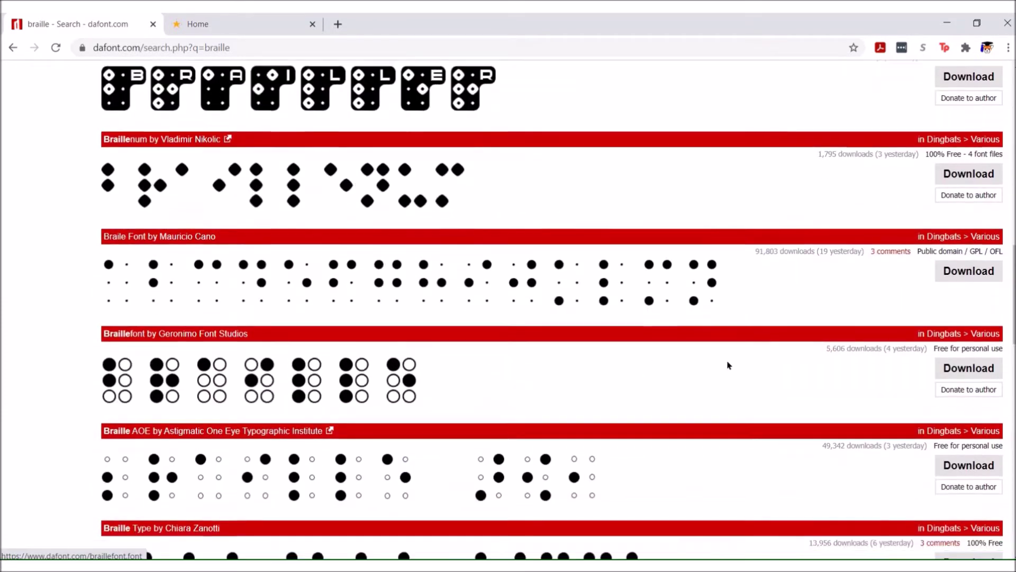
scroll(728, 364, "down", 2)
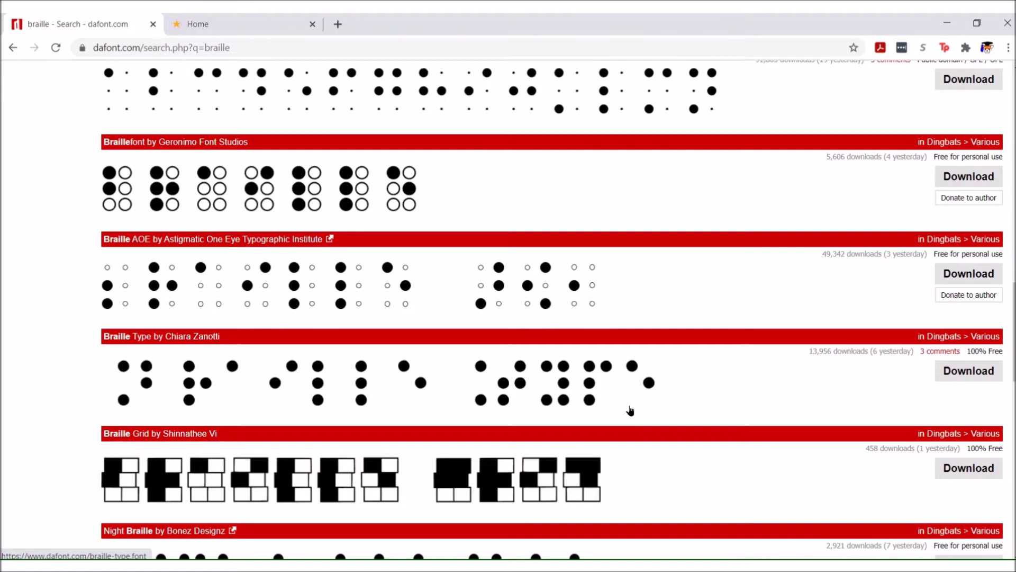
scroll(630, 410, "down", 3)
Scroll through the braille results and download Braile Font as braile_font.zip.
scroll(635, 405, "down", 3)
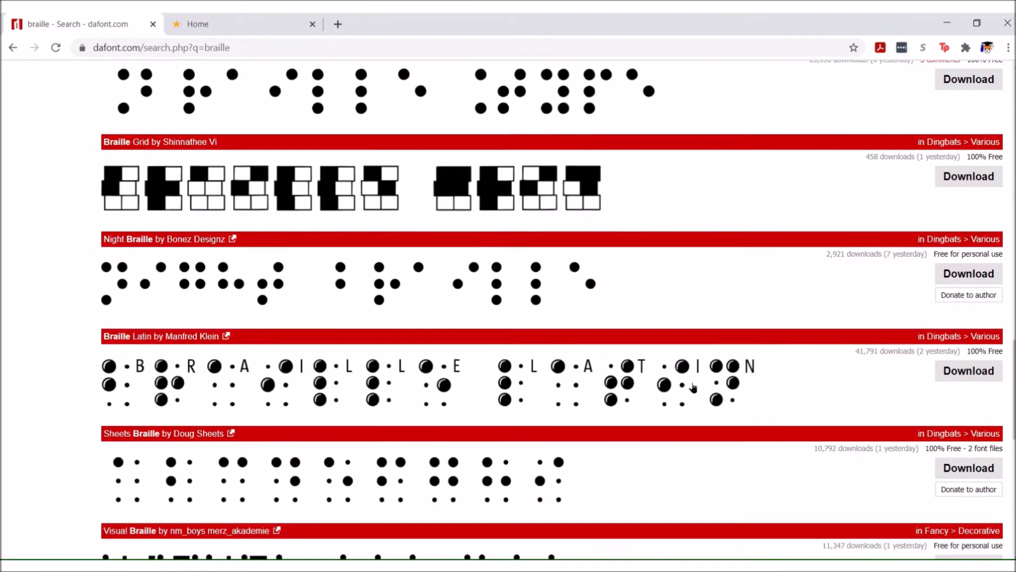
scroll(693, 387, "down", 5)
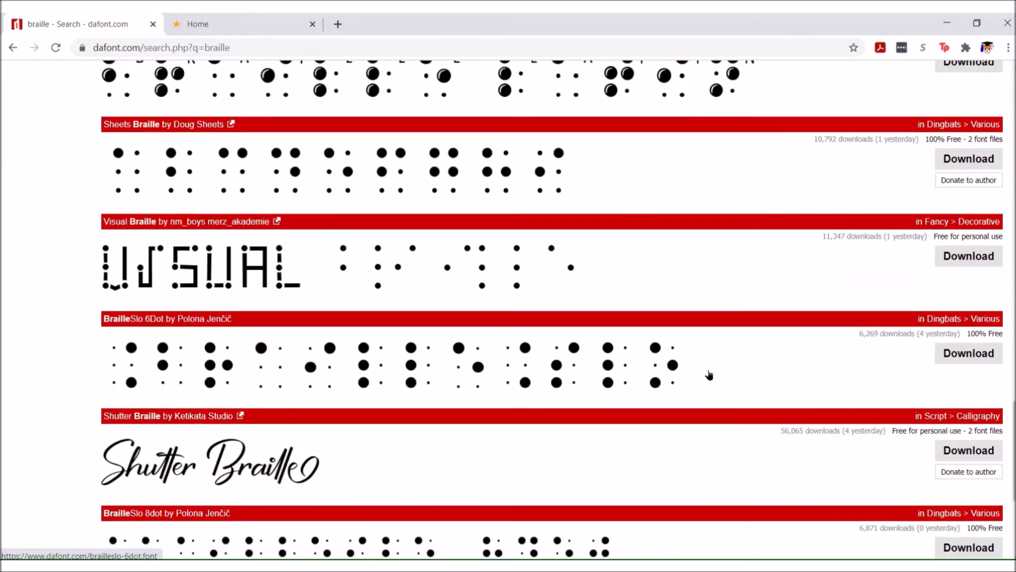
scroll(709, 375, "up", 8)
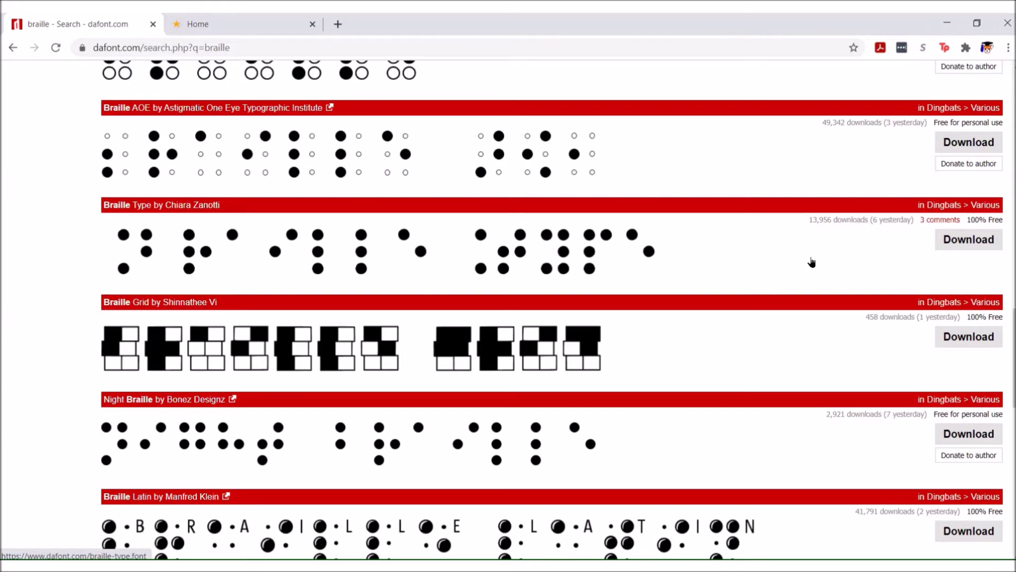
scroll(794, 276, "down", 10)
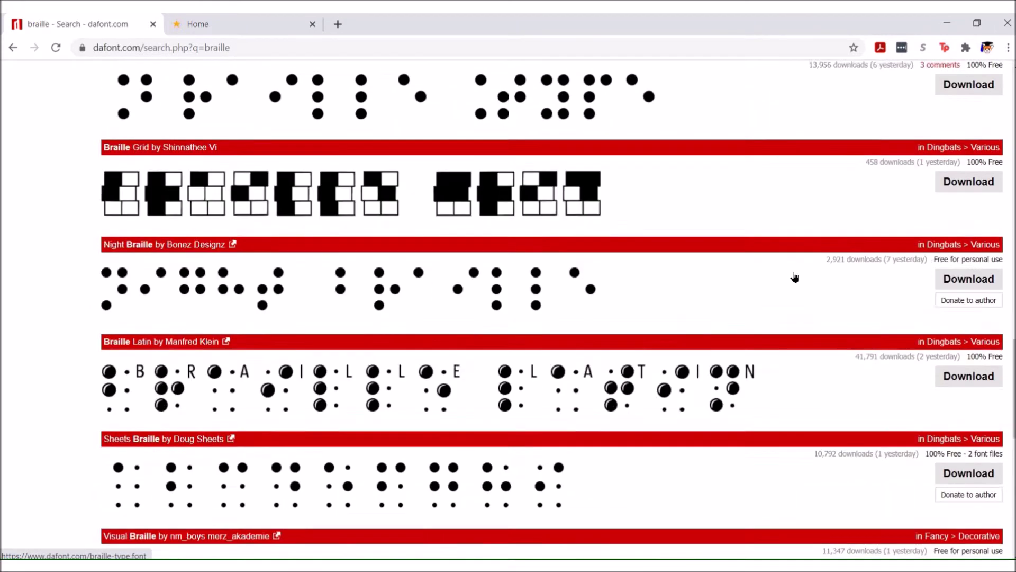
scroll(780, 306, "down", 4)
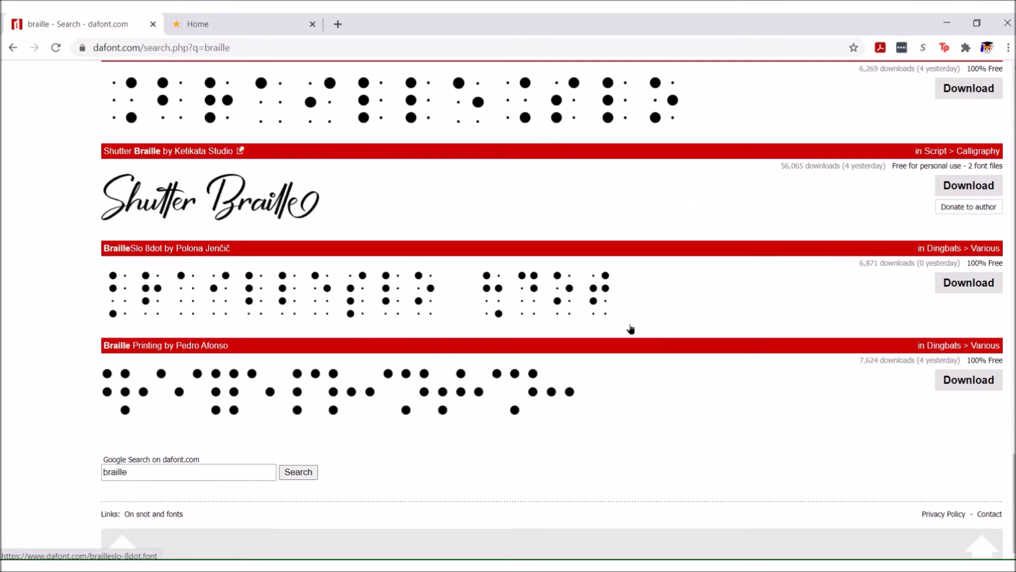
scroll(761, 289, "up", 5)
scroll(761, 288, "up", 13)
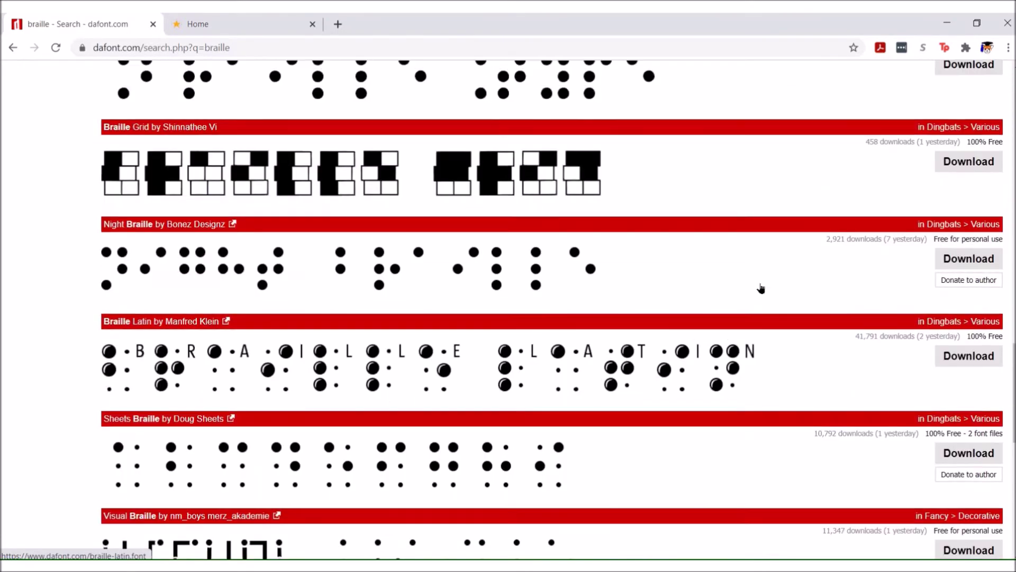
scroll(761, 288, "up", 4)
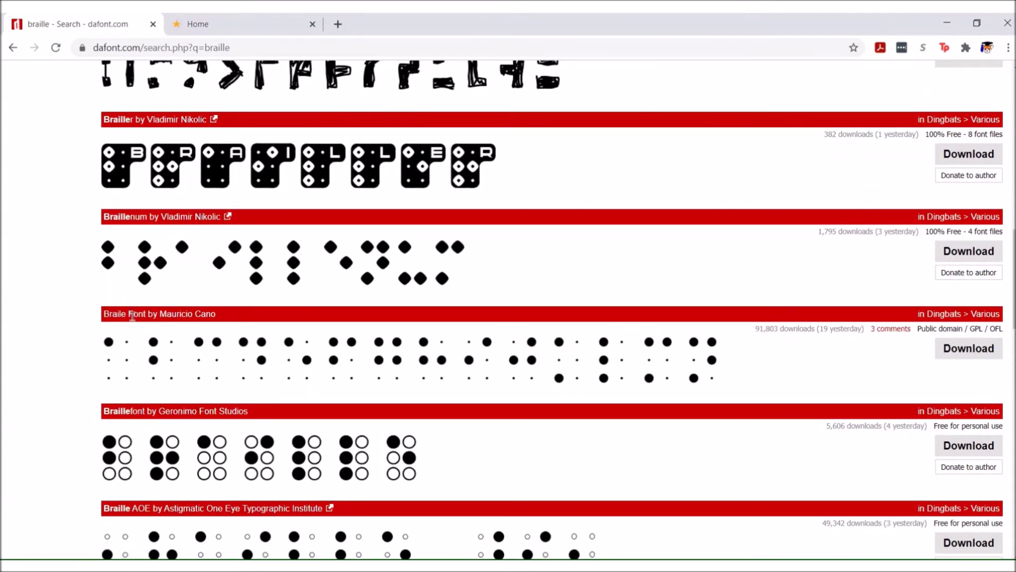
left_click(951, 351)
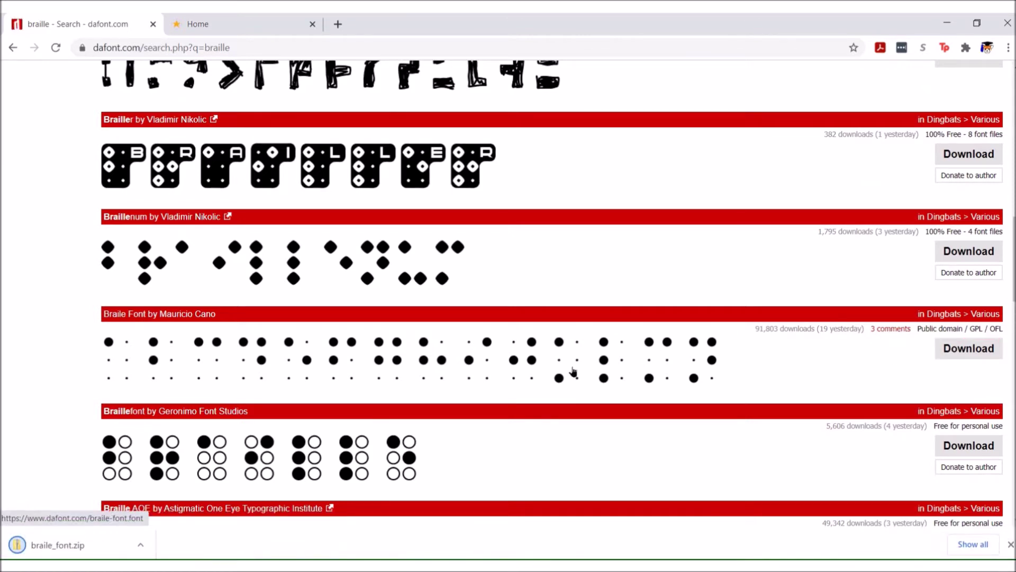
Extract the Braile_font TrueType file from braile_font.zip onto the Desktop.
left_click(83, 543)
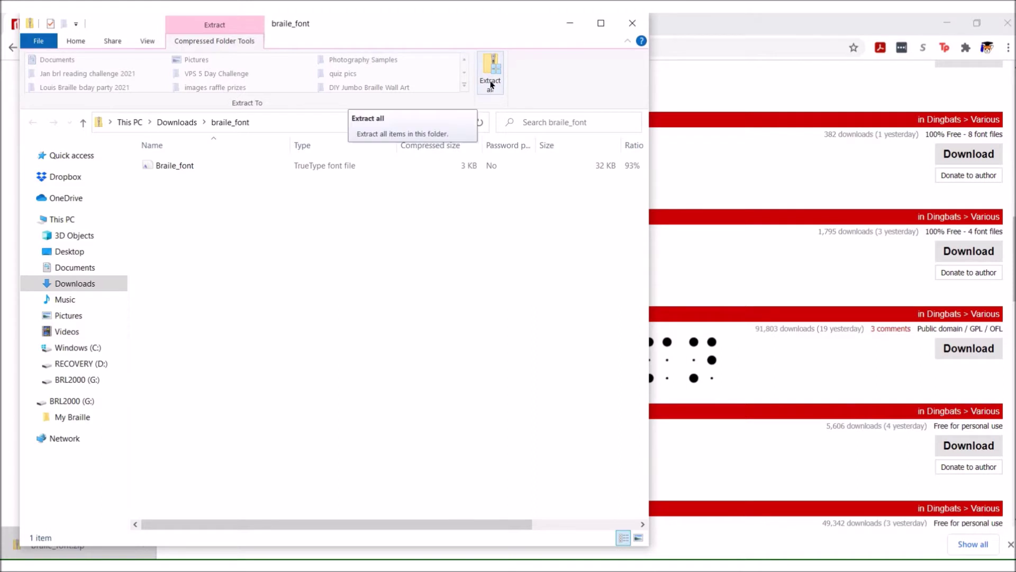
left_click(491, 84)
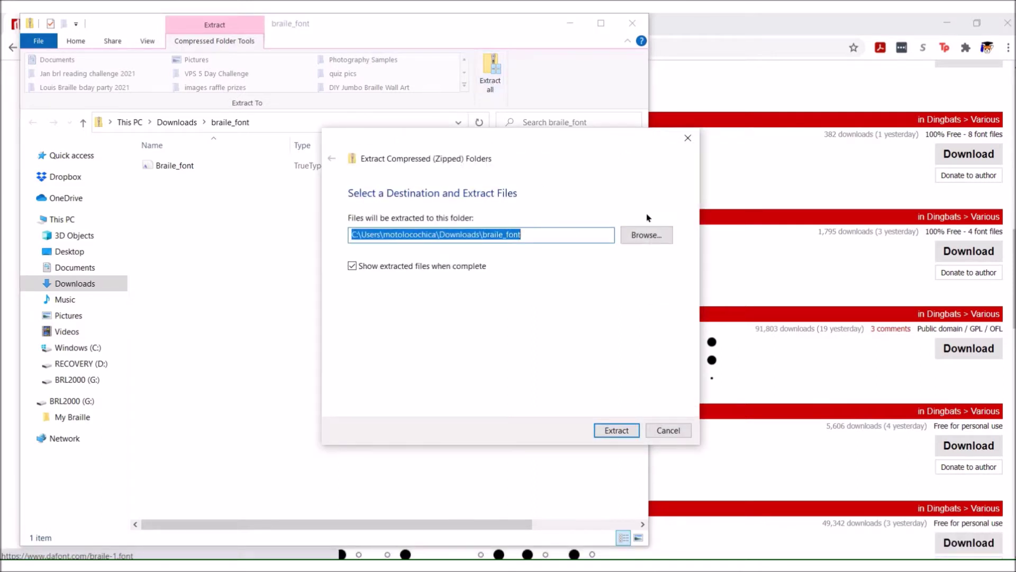
left_click(631, 234)
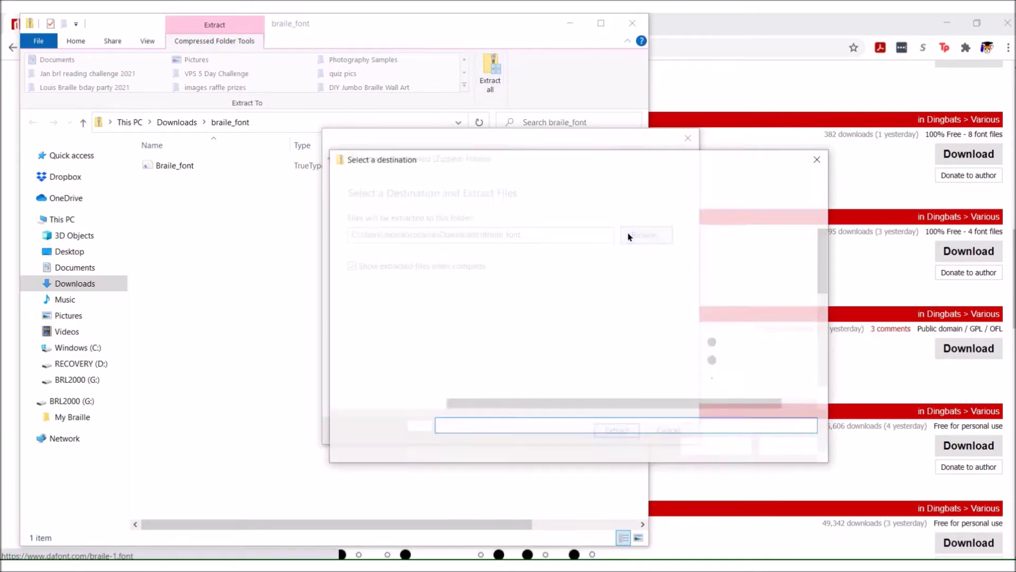
left_click(371, 262)
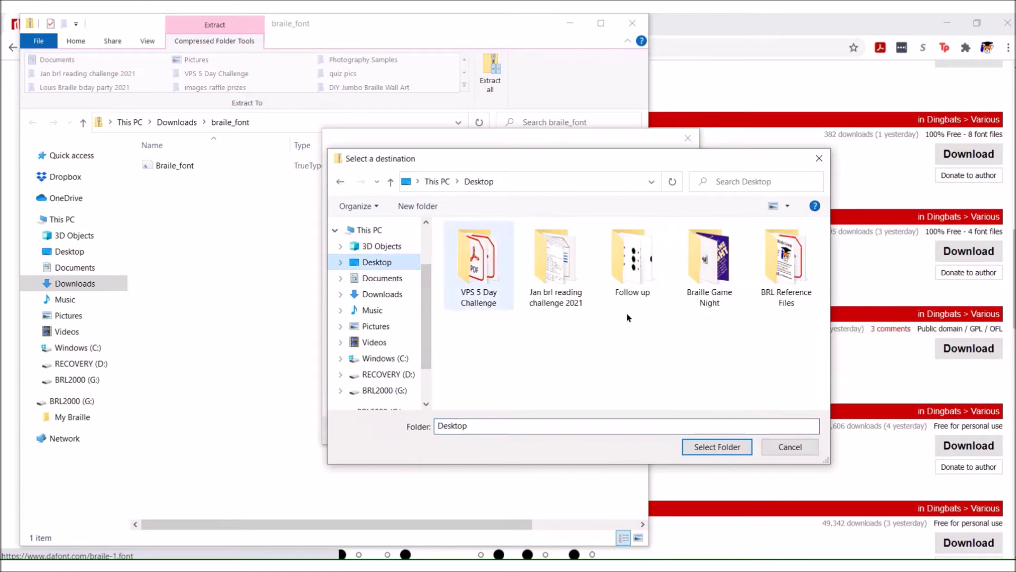
left_click(706, 448)
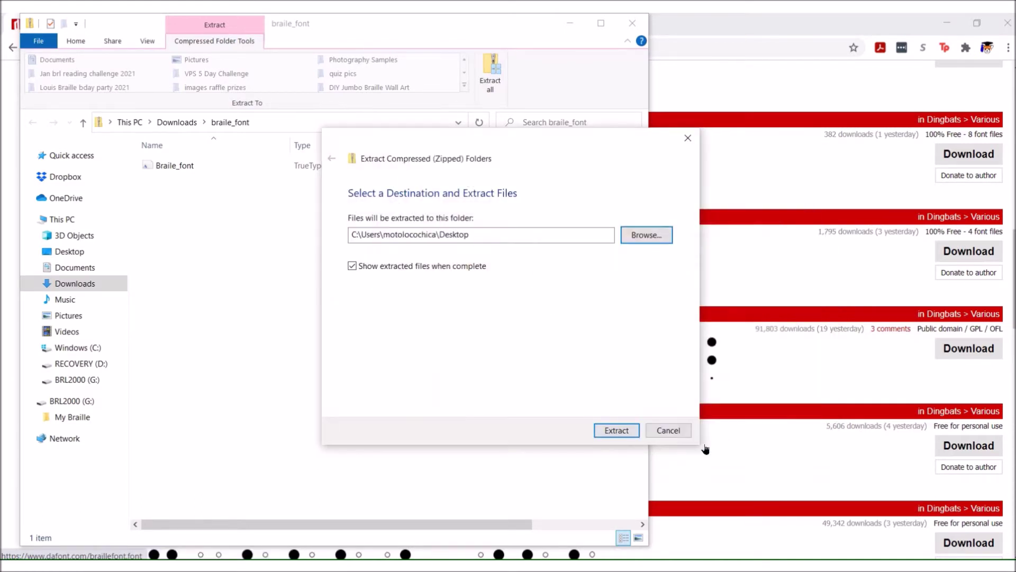
left_click(615, 432)
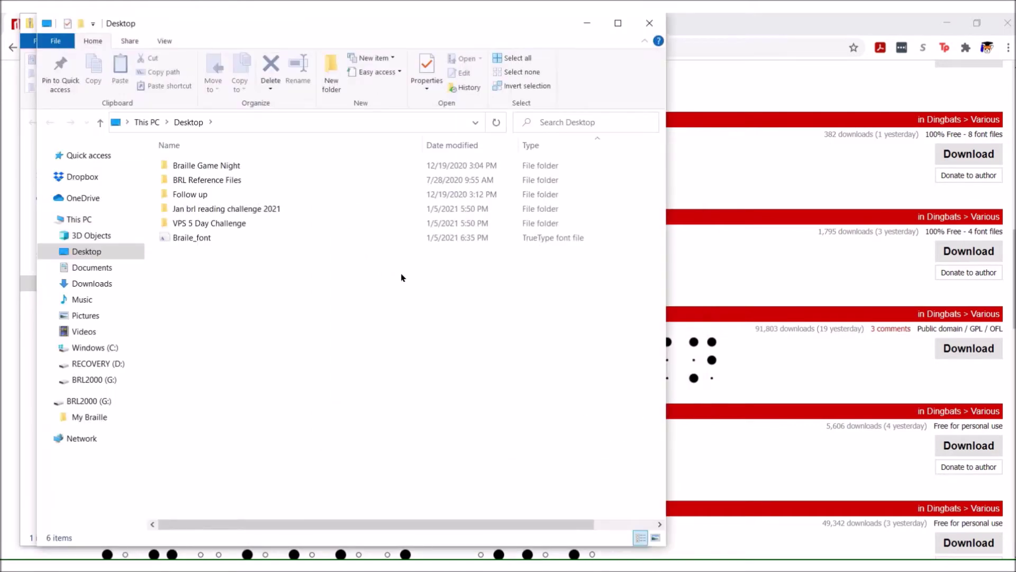
Close both Explorer windows and minimize the browser to reveal the desktop.
left_click(649, 23)
left_click(630, 20)
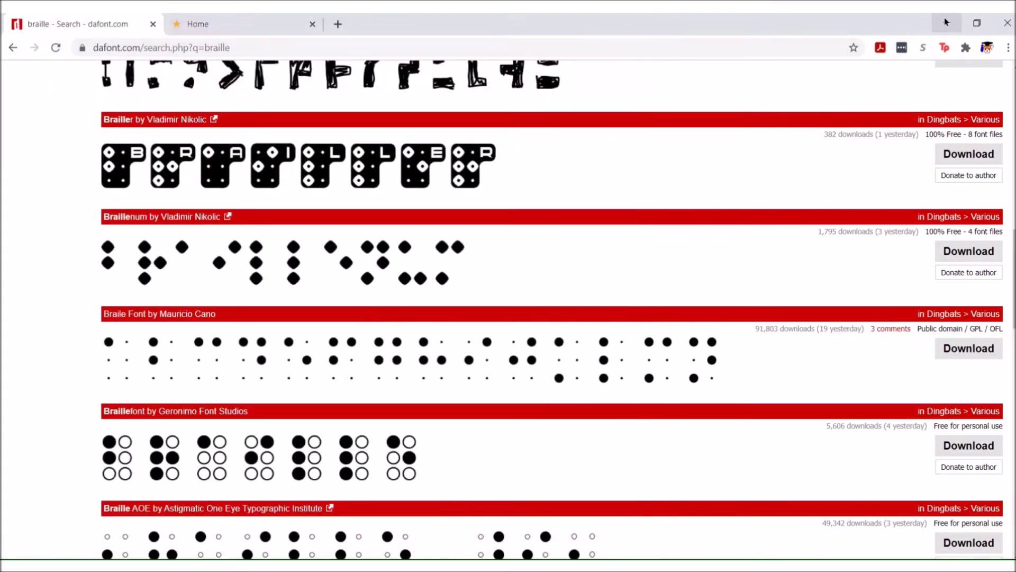
left_click(946, 23)
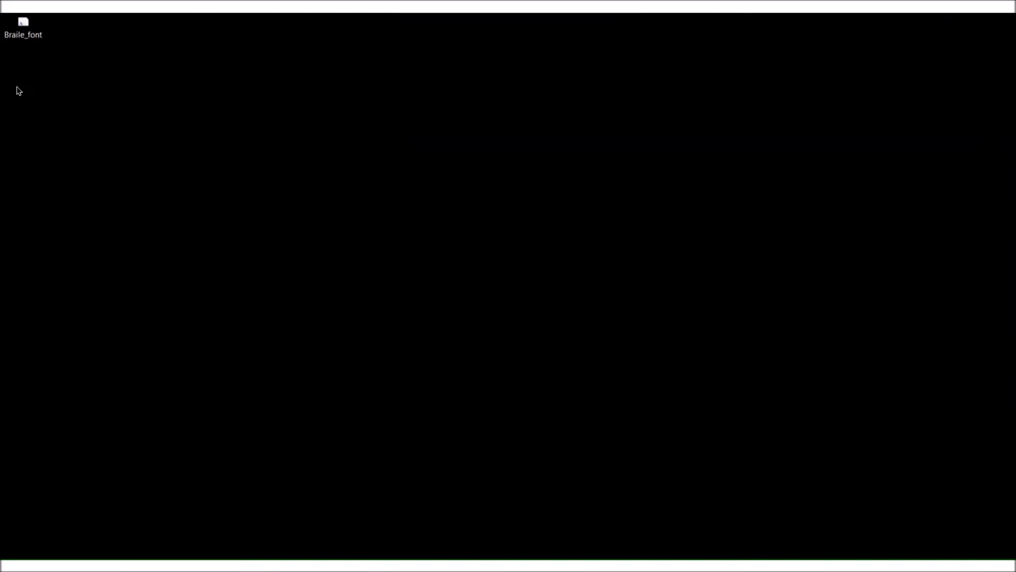
Preview the Braile_font file from the Desktop and install it via Font Viewer.
double_click(20, 32)
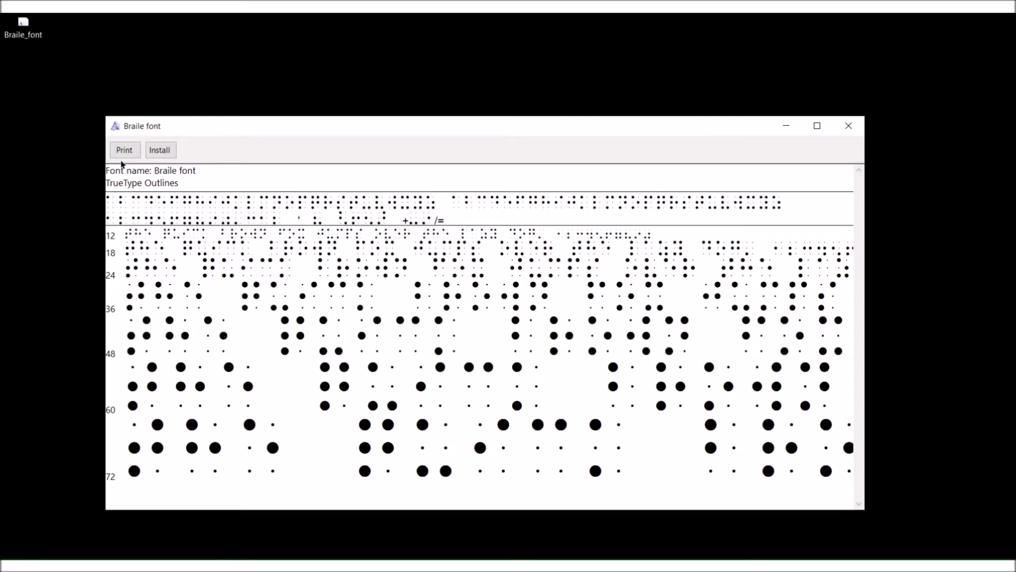
left_click(164, 151)
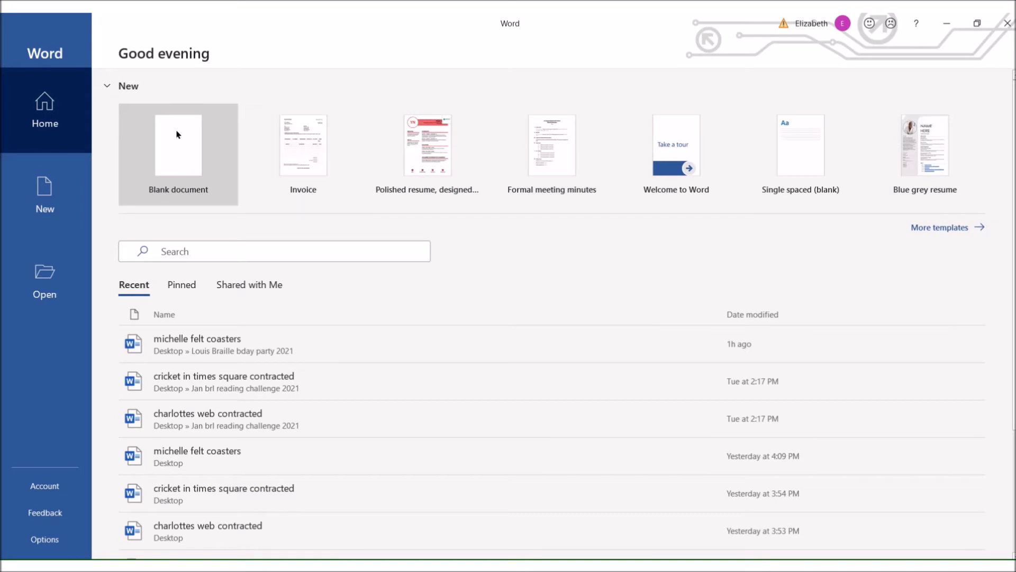
In a new blank Word document, type 'wow' and set it in the Braille Type font.
left_click(177, 135)
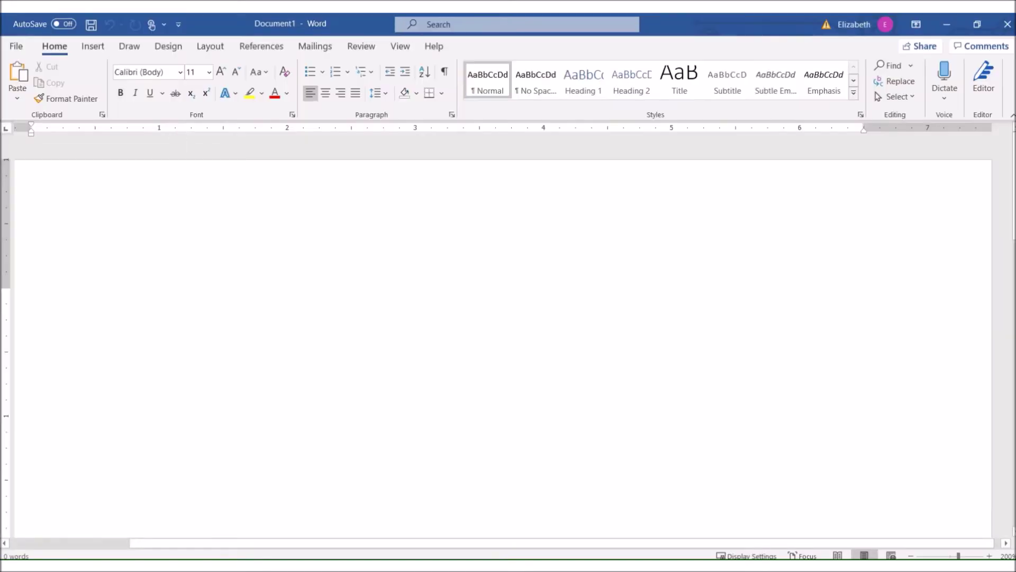
type("wow")
key("ctrl+a")
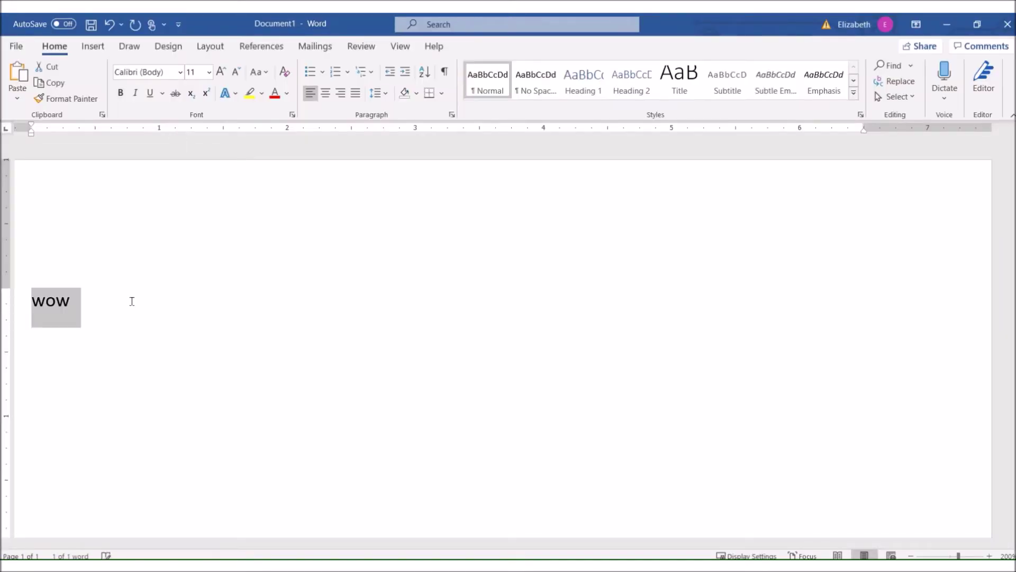
left_click(154, 70)
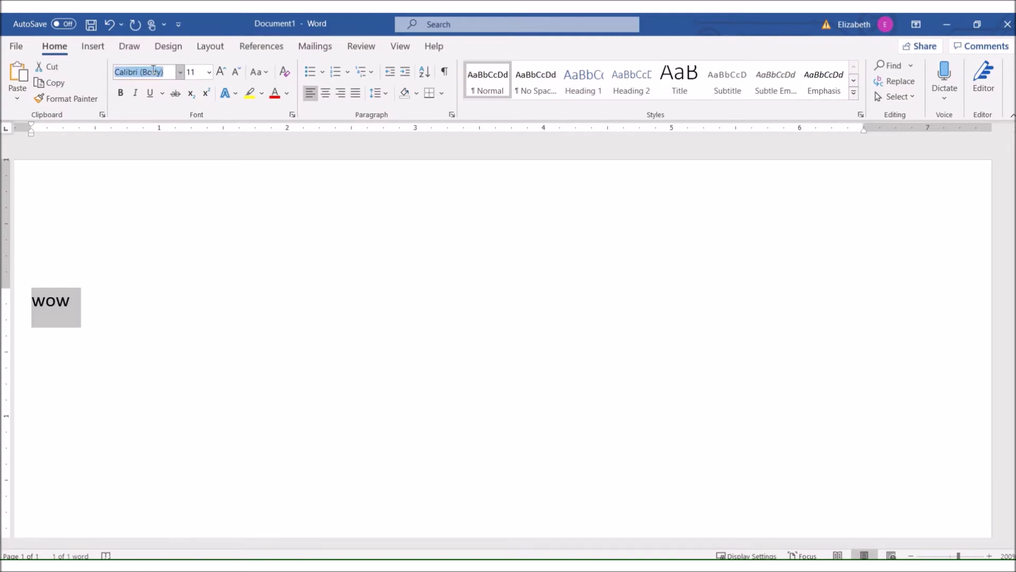
type("Braille Type")
key("Return")
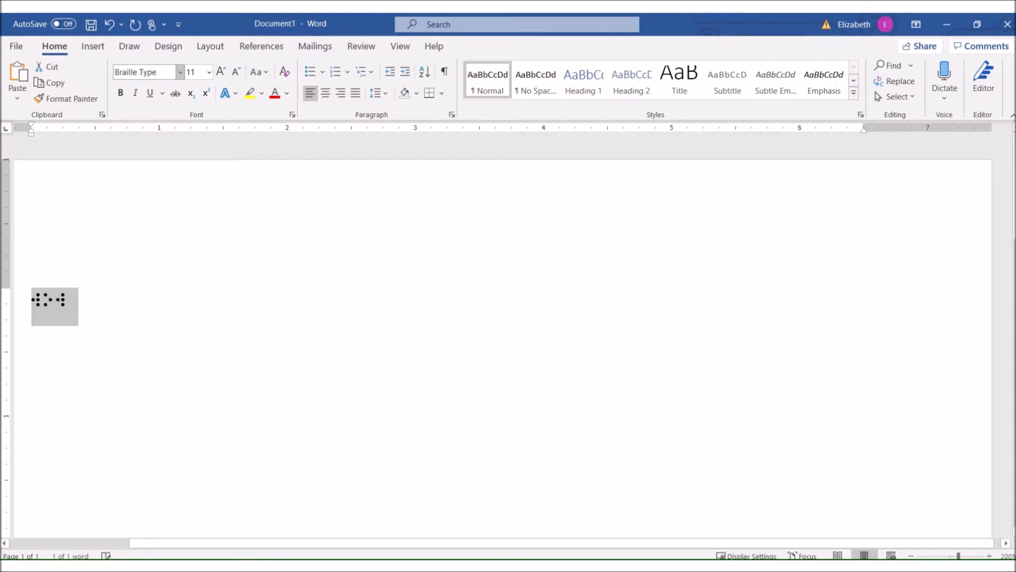
left_click(130, 307)
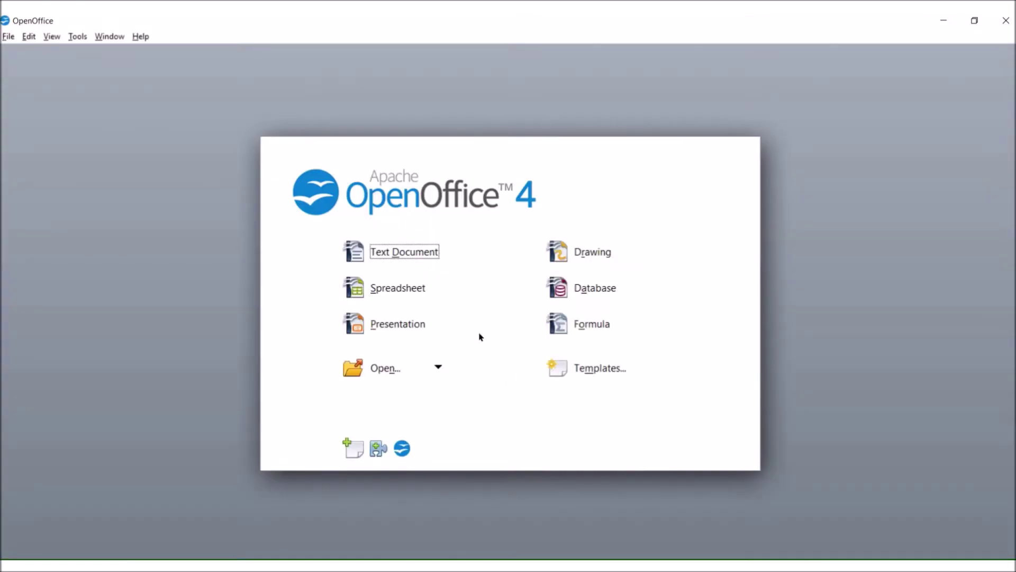
Create a Writer text document with 'wow' selected and enter 'Braille Ty' as its font name.
left_click(405, 251)
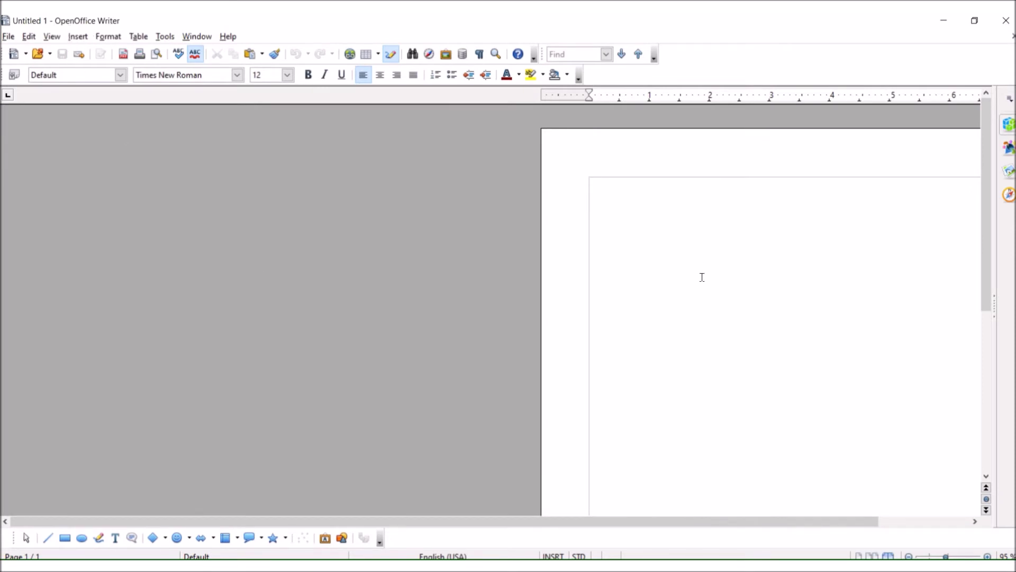
type("wow")
key("ctrl+a")
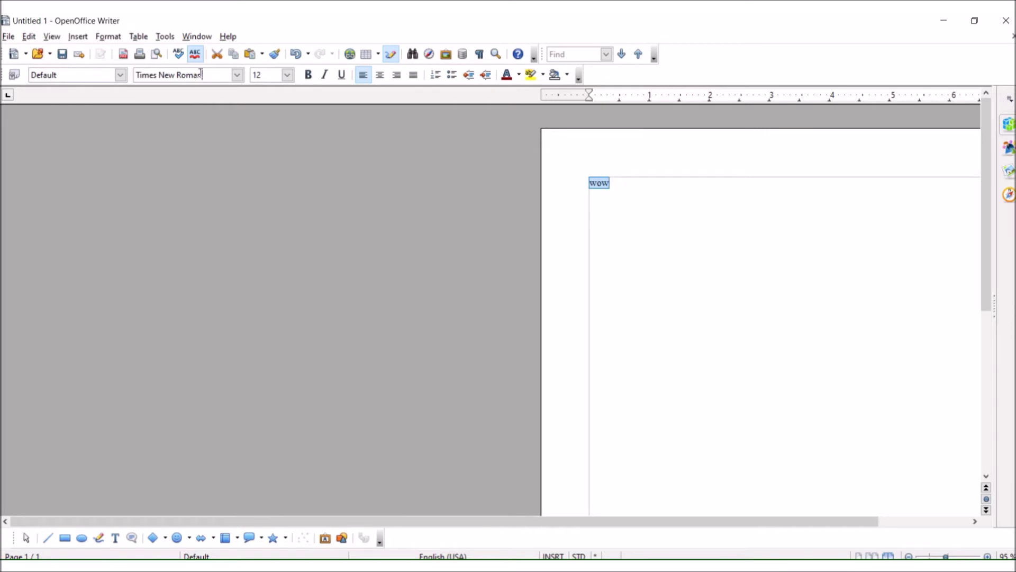
left_click(219, 72)
key("ctrl+a")
type("Brail")
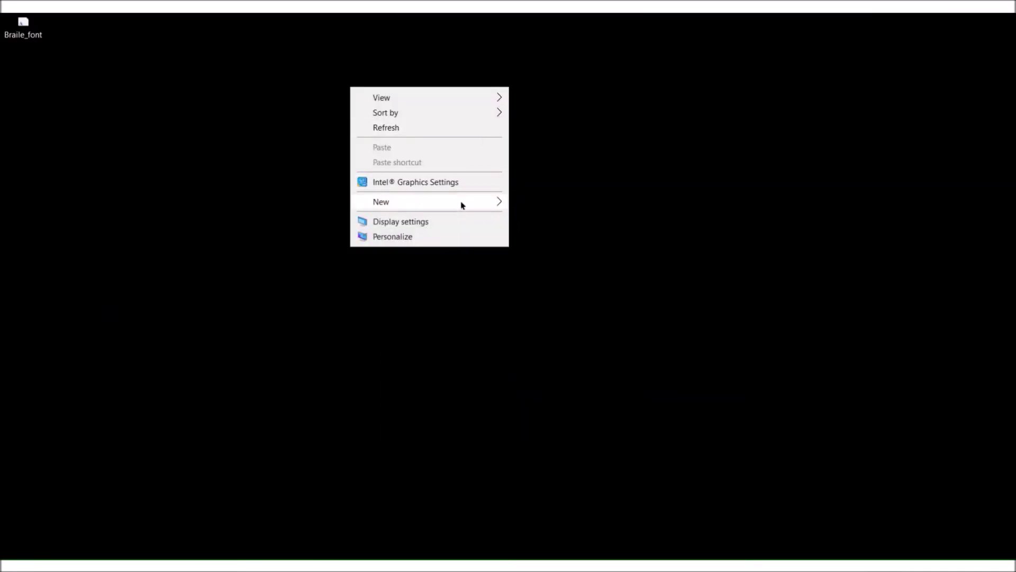
Create a New Rich Text Document and a New Text Document on the desktop, opening the text file.
mouse_move(462, 203)
left_click(570, 377)
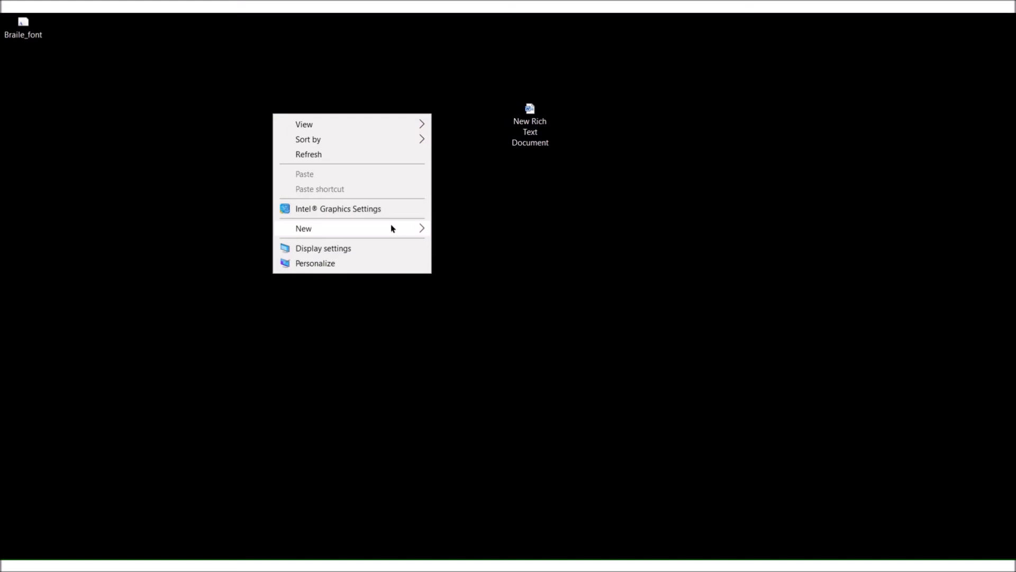
mouse_move(391, 228)
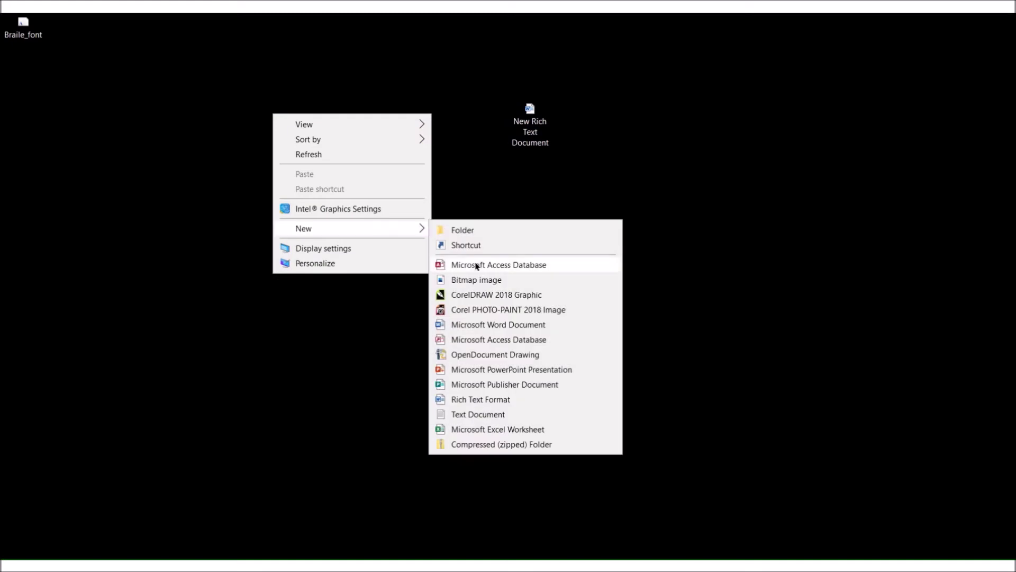
left_click(478, 416)
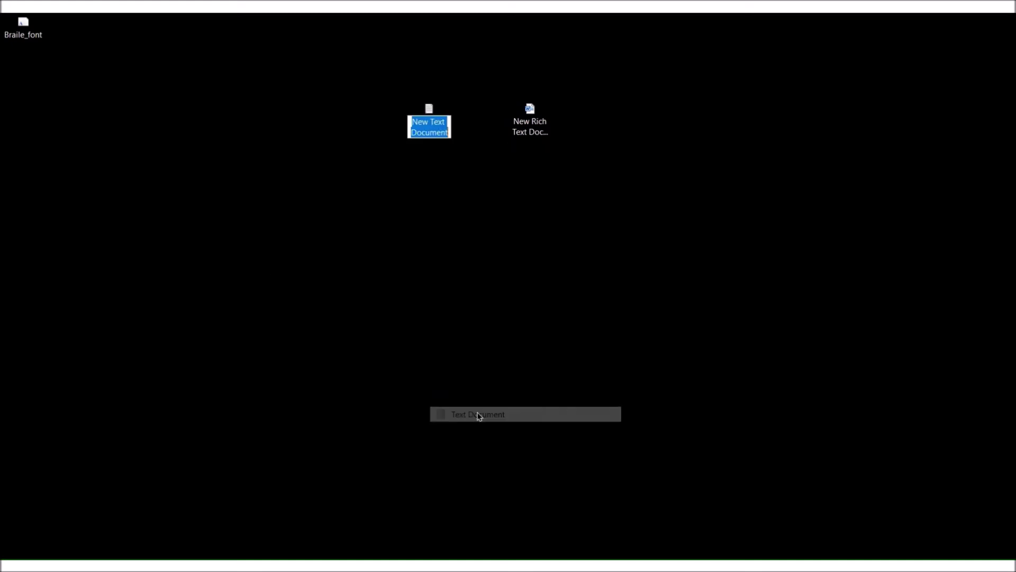
left_click(424, 111)
double_click(423, 111)
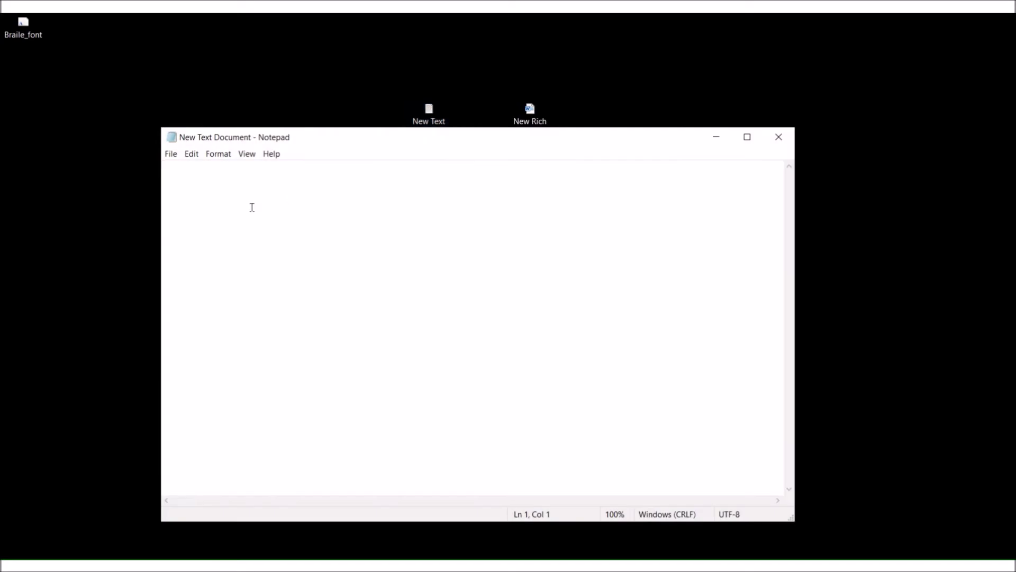
Type 'wow' in Notepad and set it to Braille Type after previewing other braille fonts.
type("wow")
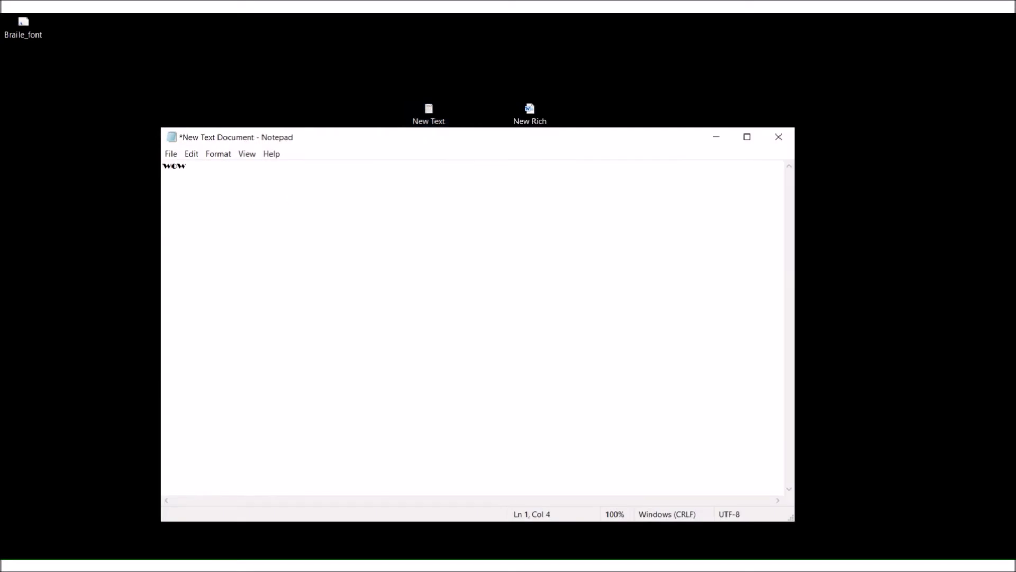
key("ctrl+a")
left_click(218, 154)
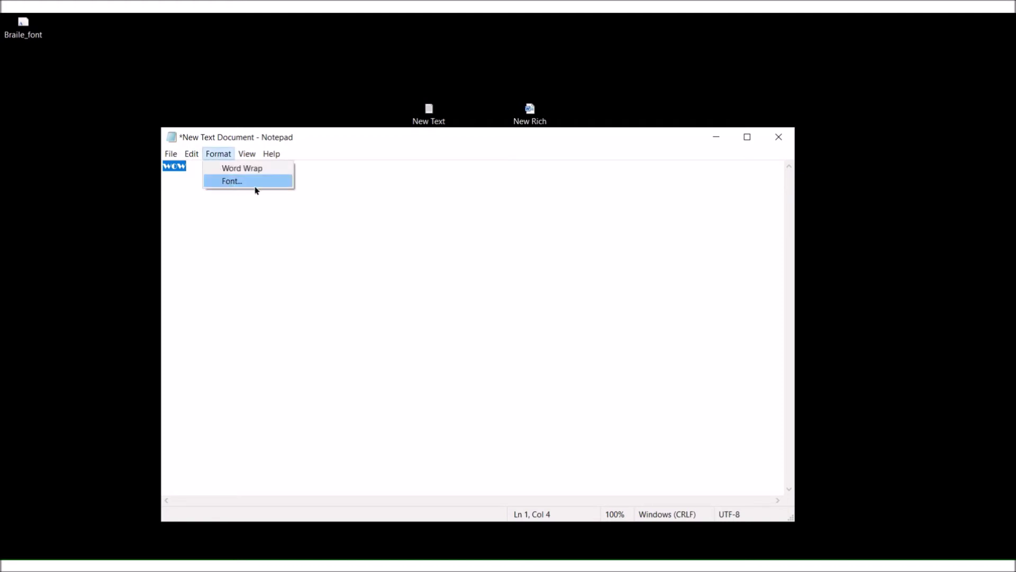
left_click(277, 183)
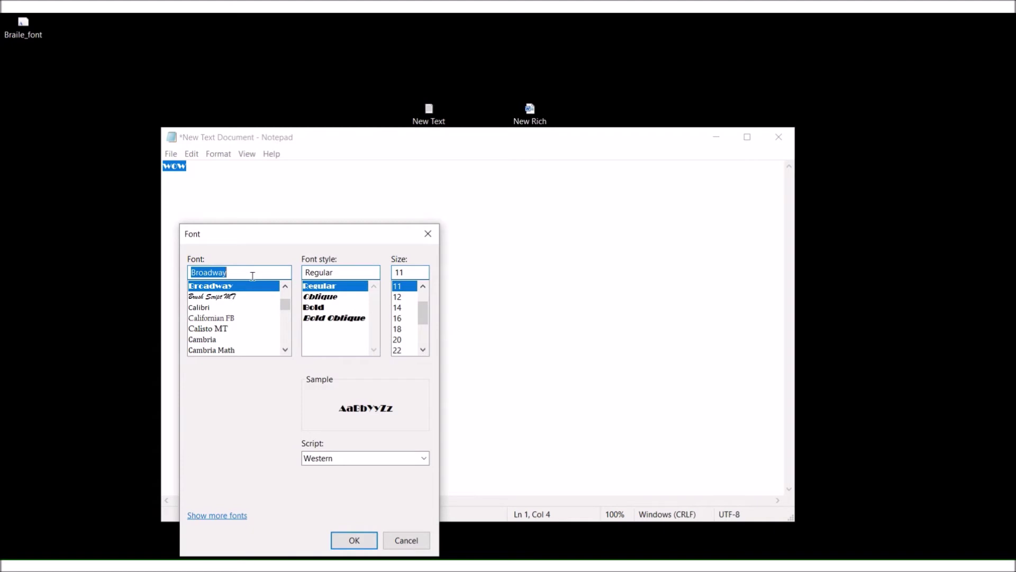
type("Braille")
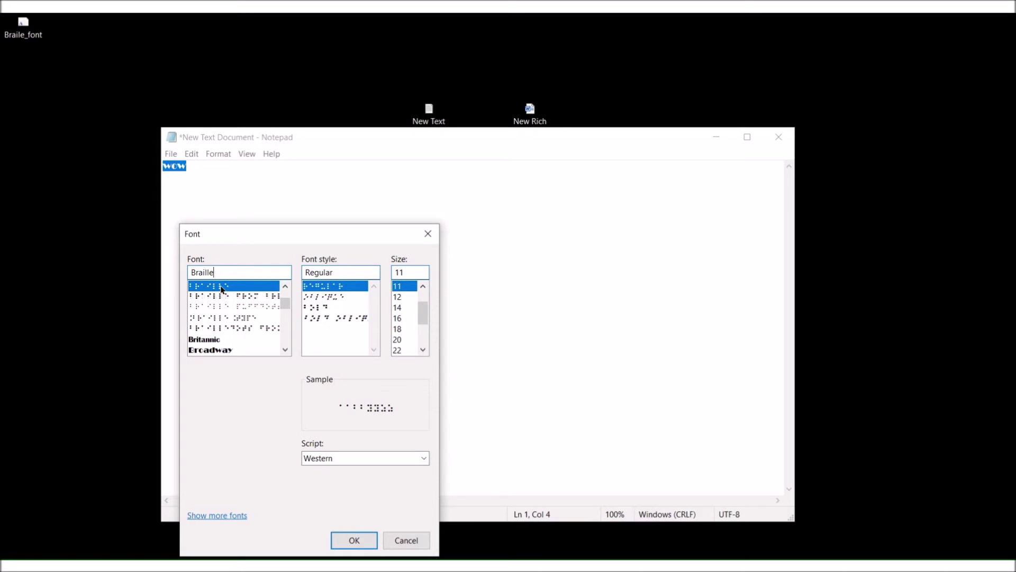
left_click(222, 296)
left_click(224, 287)
left_click(229, 308)
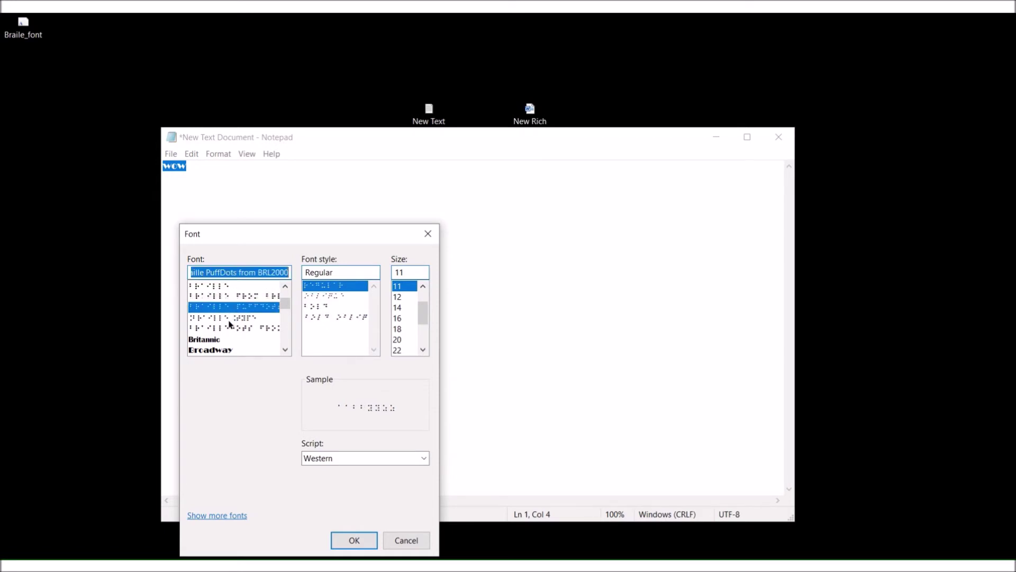
left_click(230, 318)
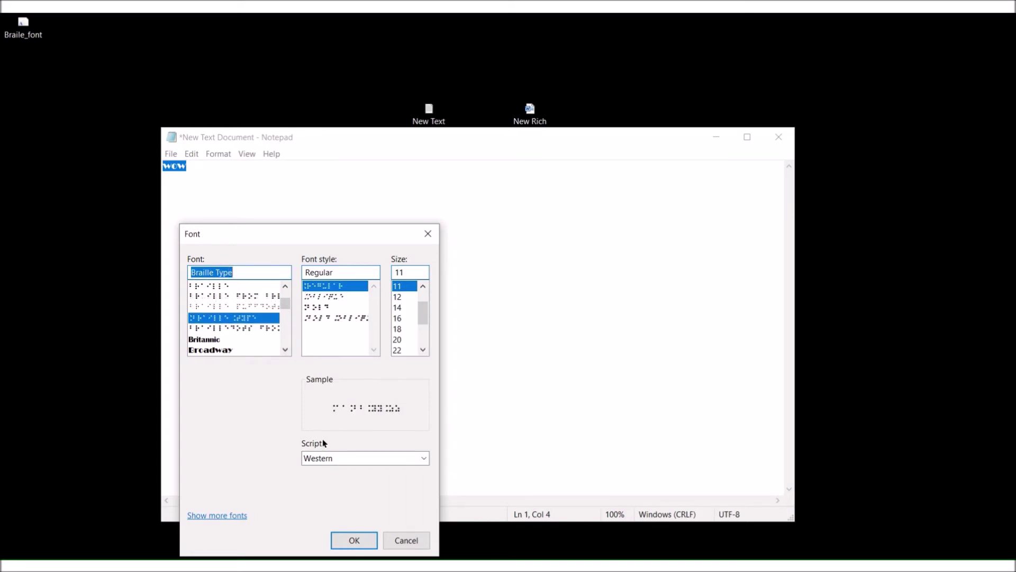
left_click(365, 540)
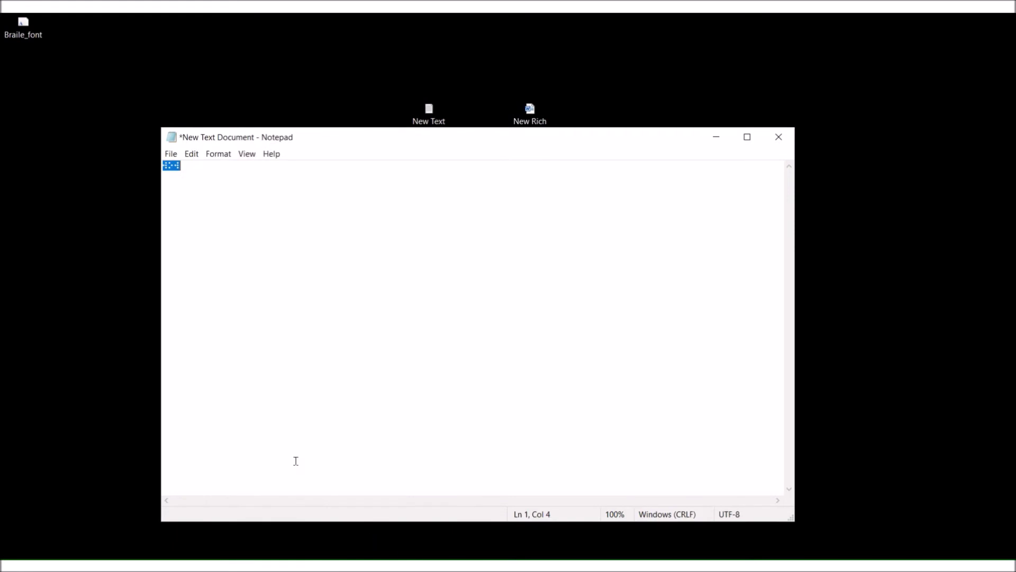
left_click(211, 263)
left_click(170, 153)
Cancel the Print dialog and close Notepad without saving the braille test.
left_click(211, 247)
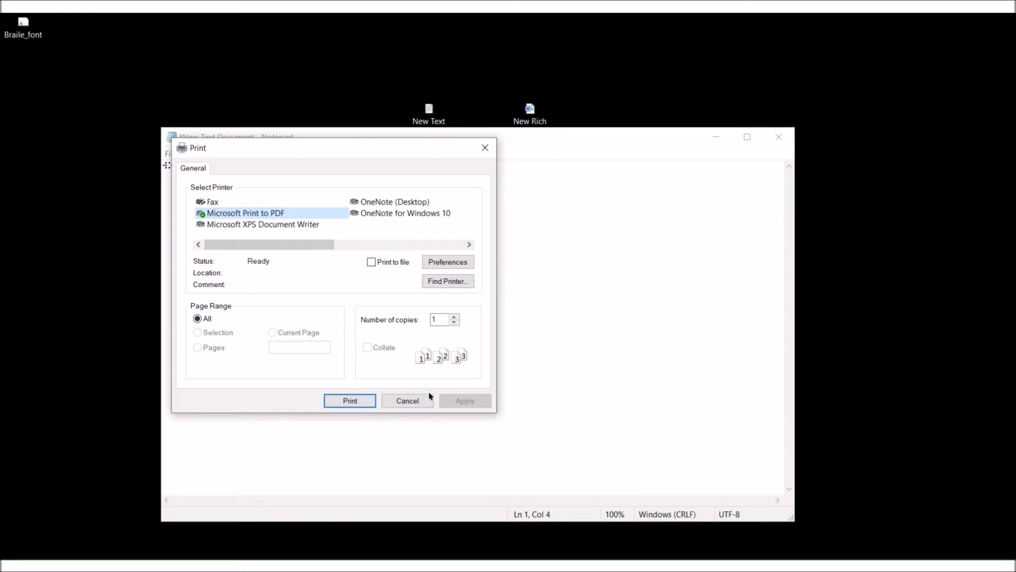
left_click(414, 399)
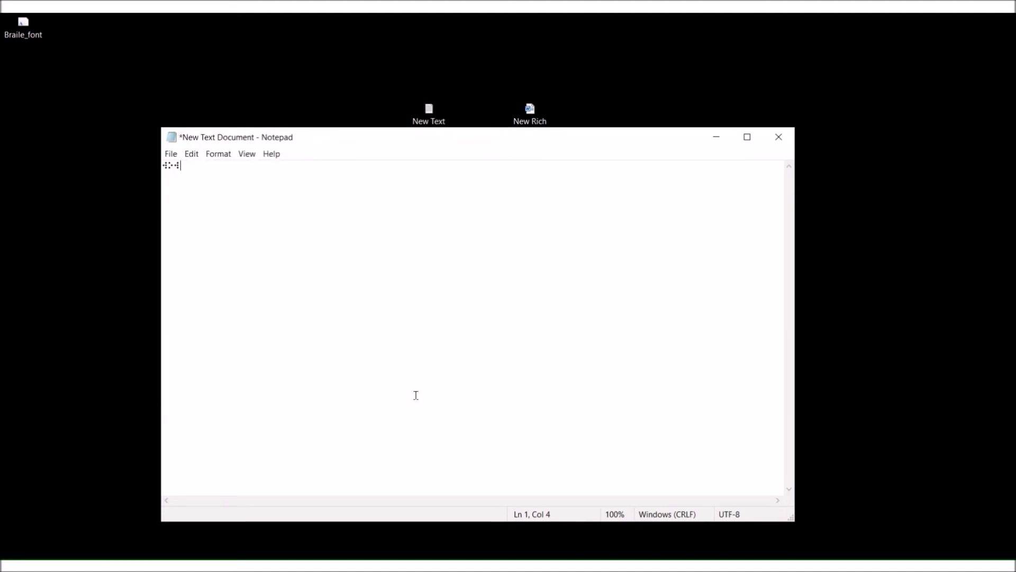
left_click(780, 139)
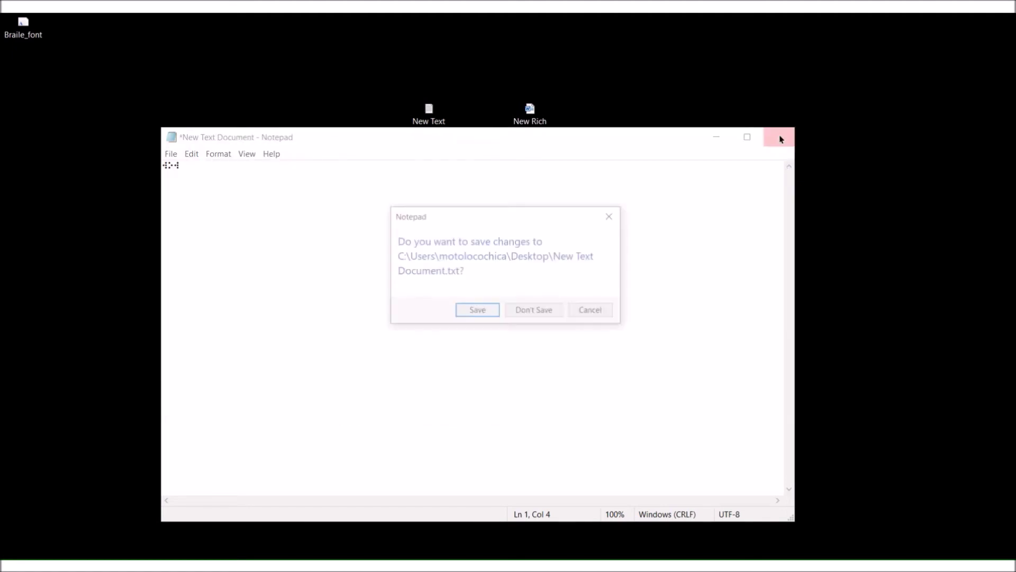
left_click(547, 309)
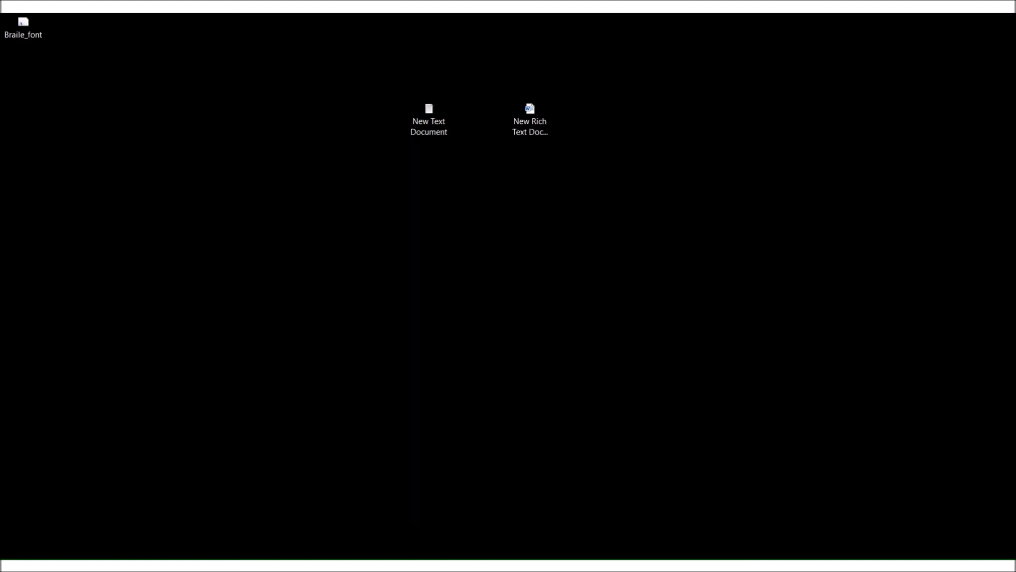
In Chrome's TSBVI home tab, open the Download Braille and ASL Specialty Fonts page.
key("alt+Tab")
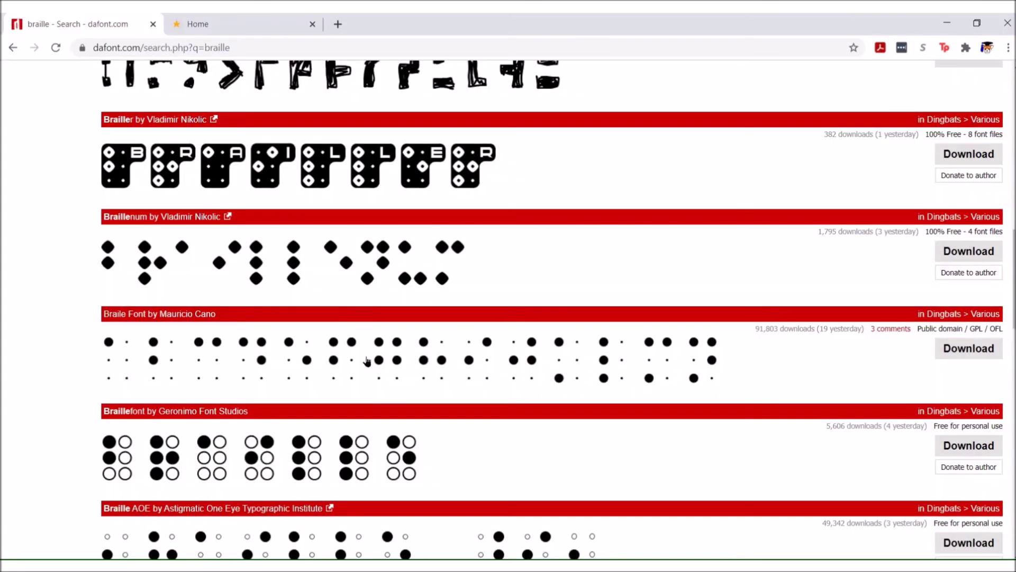
left_click(219, 20)
scroll(80, 221, "up", 8)
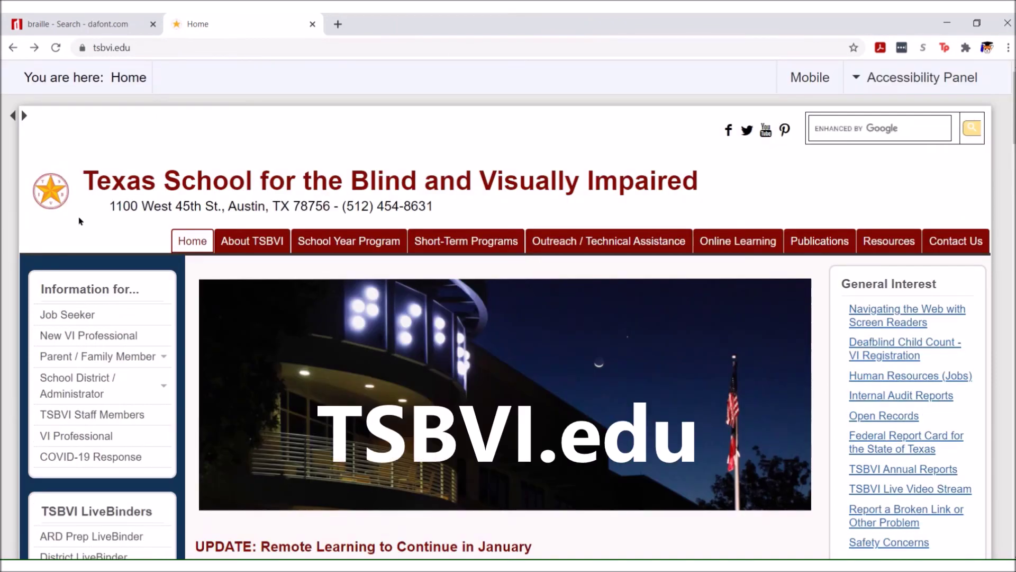
scroll(565, 306, "down", 10)
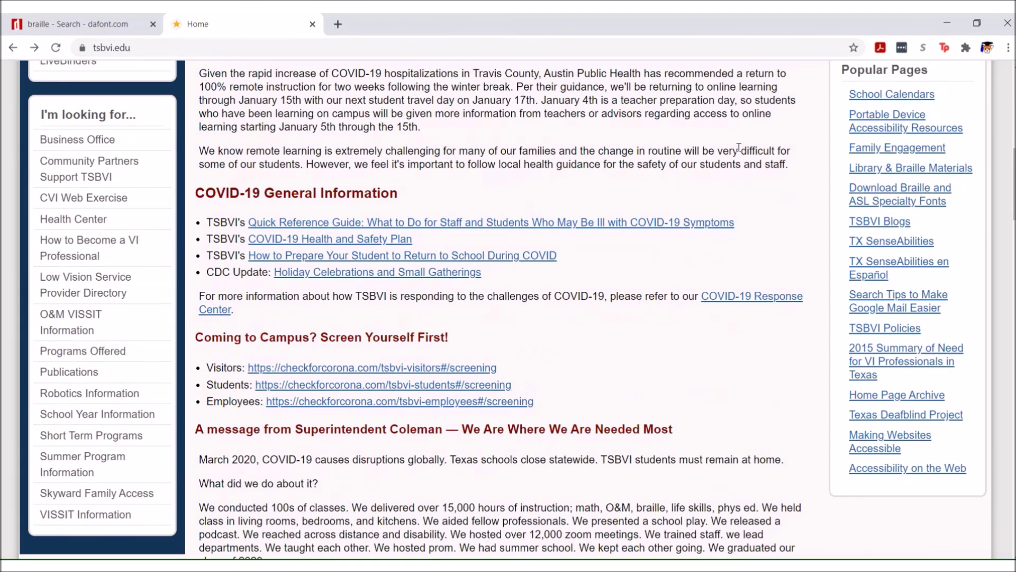
scroll(808, 169, "up", 1)
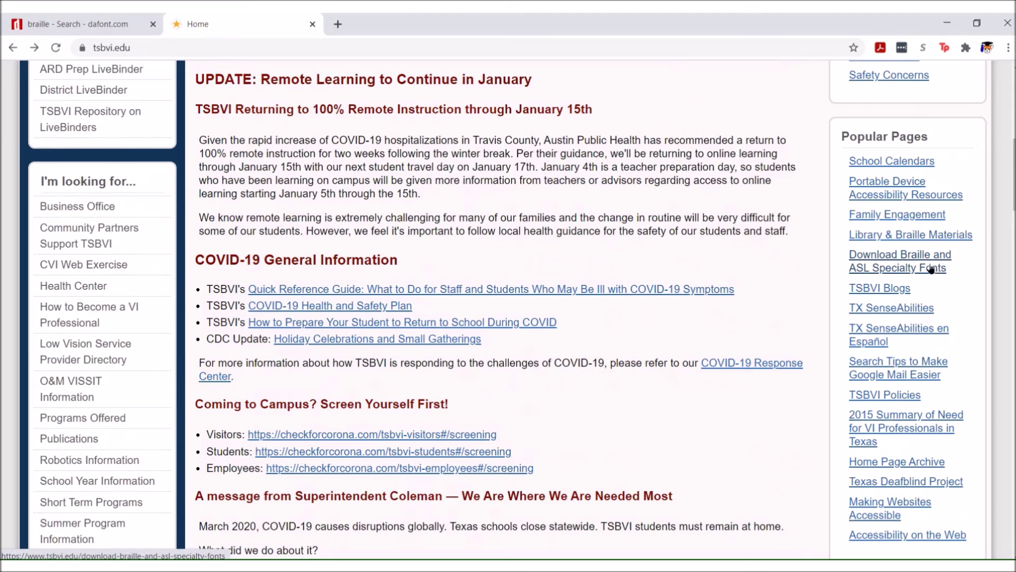
left_click(931, 269)
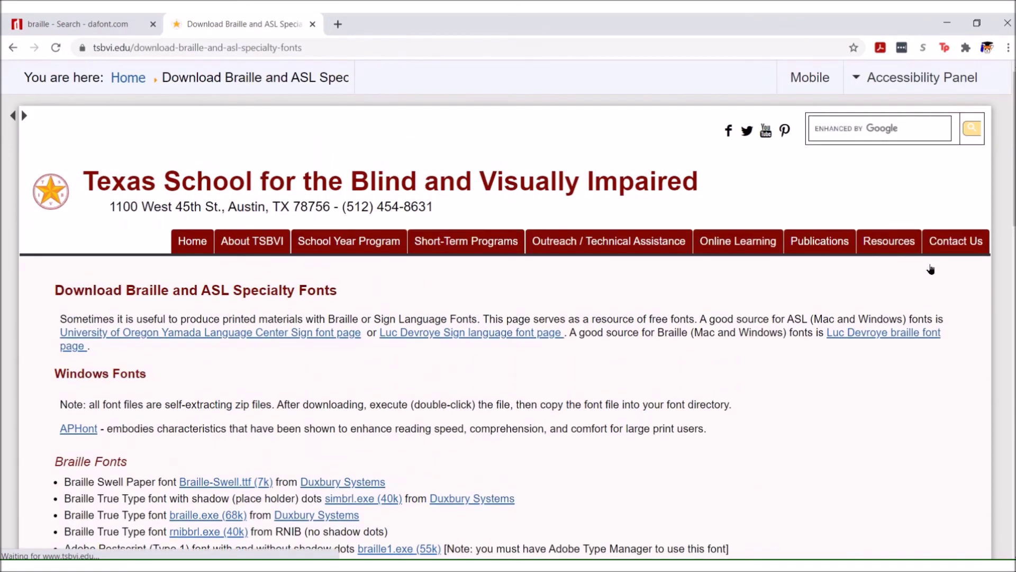
Scroll the TSBVI specialty fonts page down to the Windows braille fonts such as Braille-Swell.ttf and simbrl.exe.
scroll(733, 333, "down", 3)
scroll(733, 333, "down", 1)
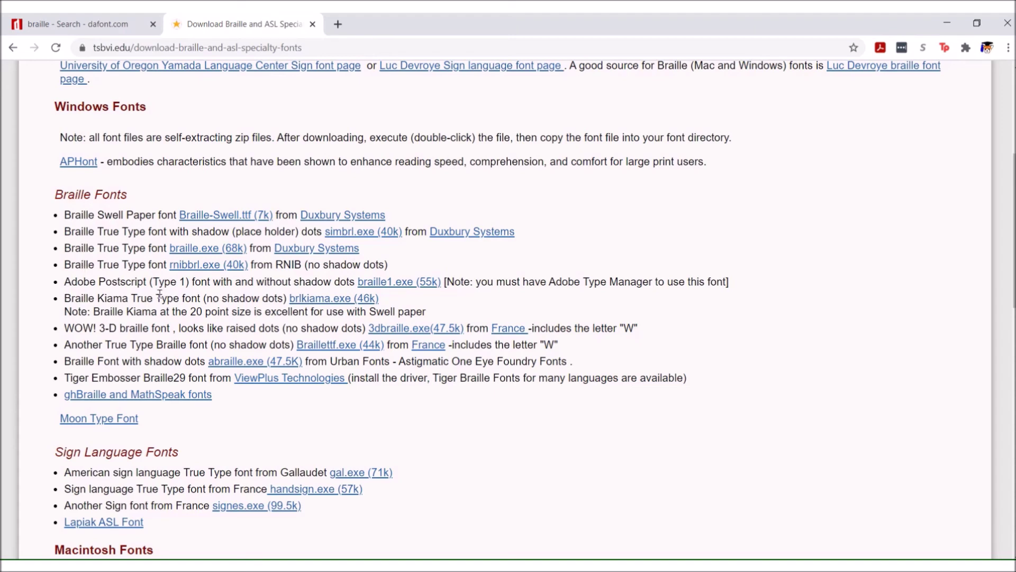
Download rnibbrl.exe, run it, and set the Desktop as the unzip folder.
left_click(180, 269)
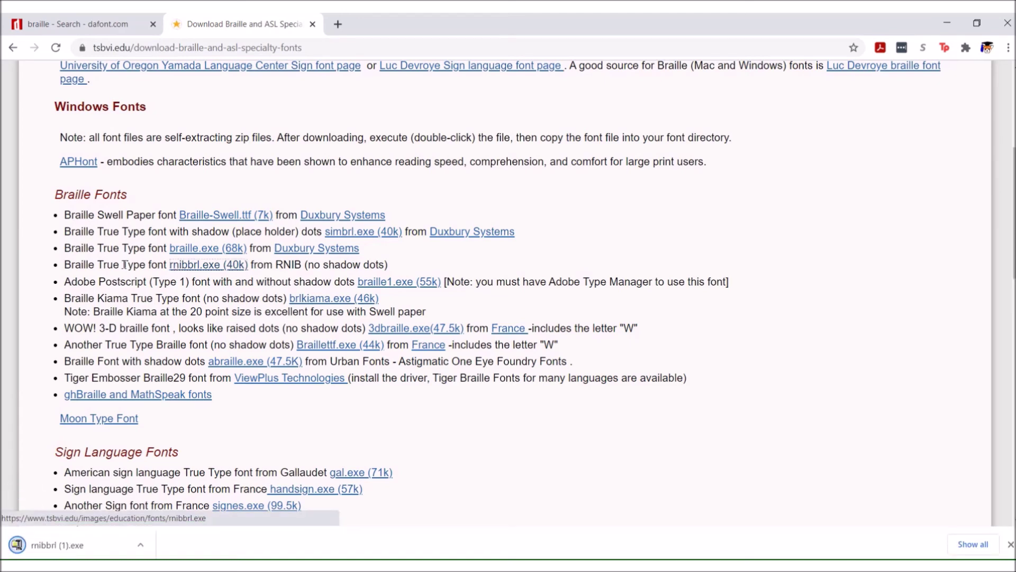
left_click(93, 543)
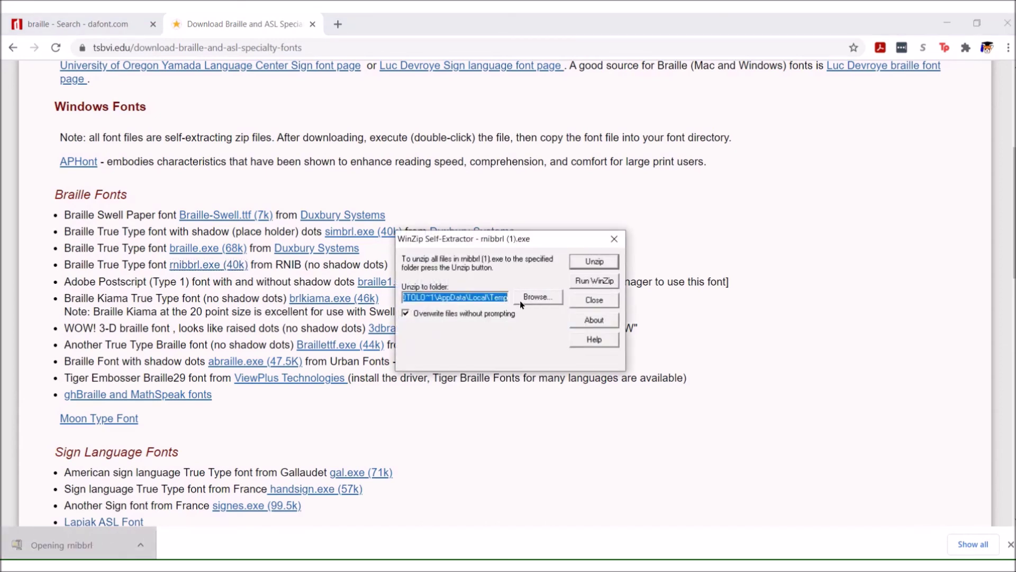
left_click(525, 299)
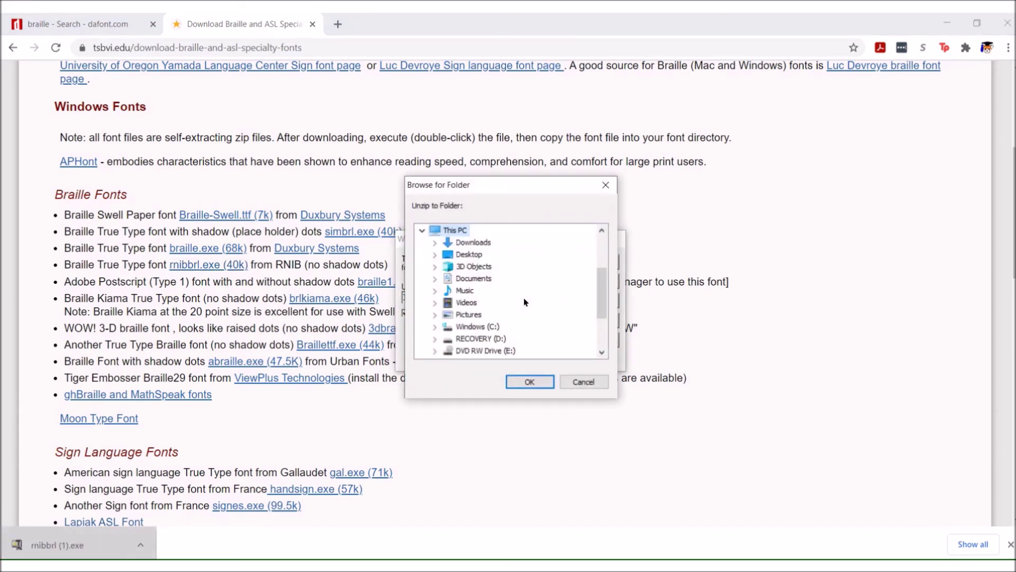
left_click(476, 255)
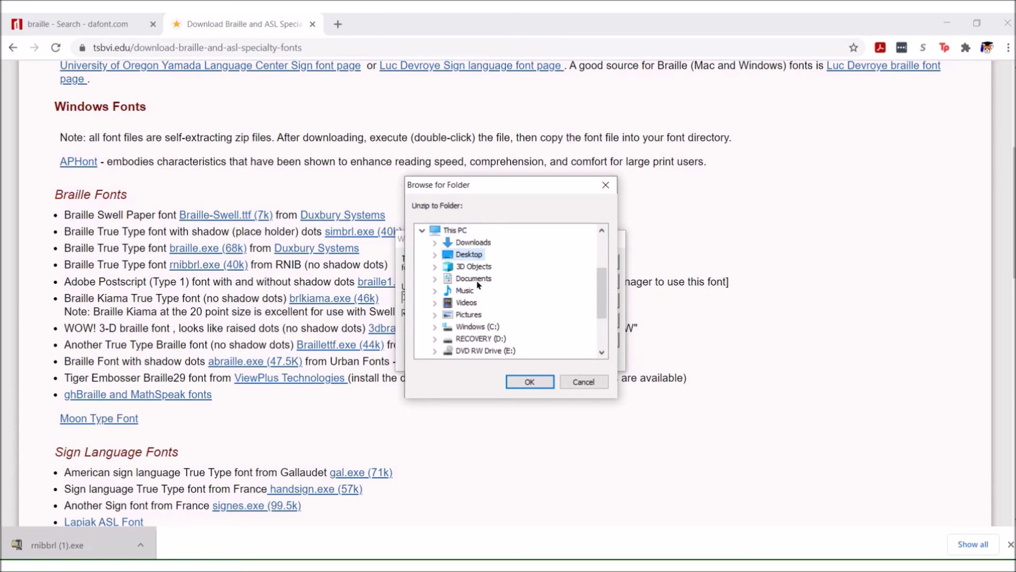
left_click(529, 381)
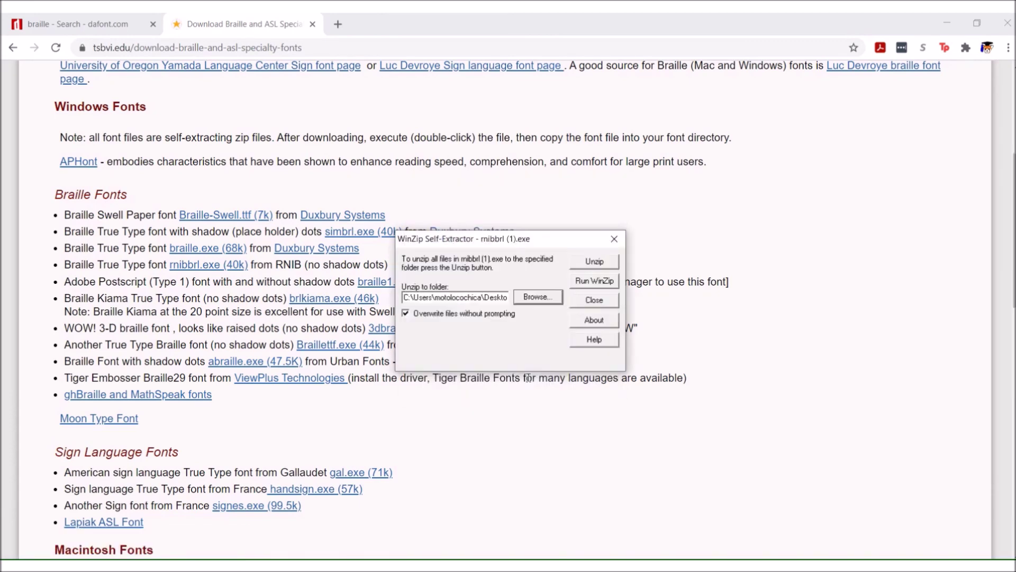
Unzip the RNIB braille font onto the Desktop and close the self-extractor.
left_click(594, 262)
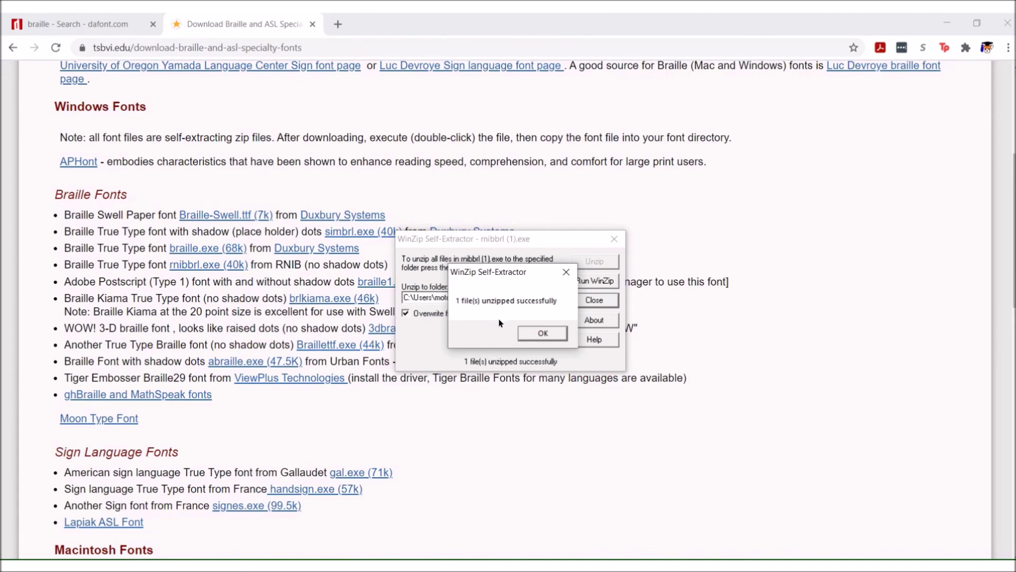
left_click(543, 333)
left_click(947, 24)
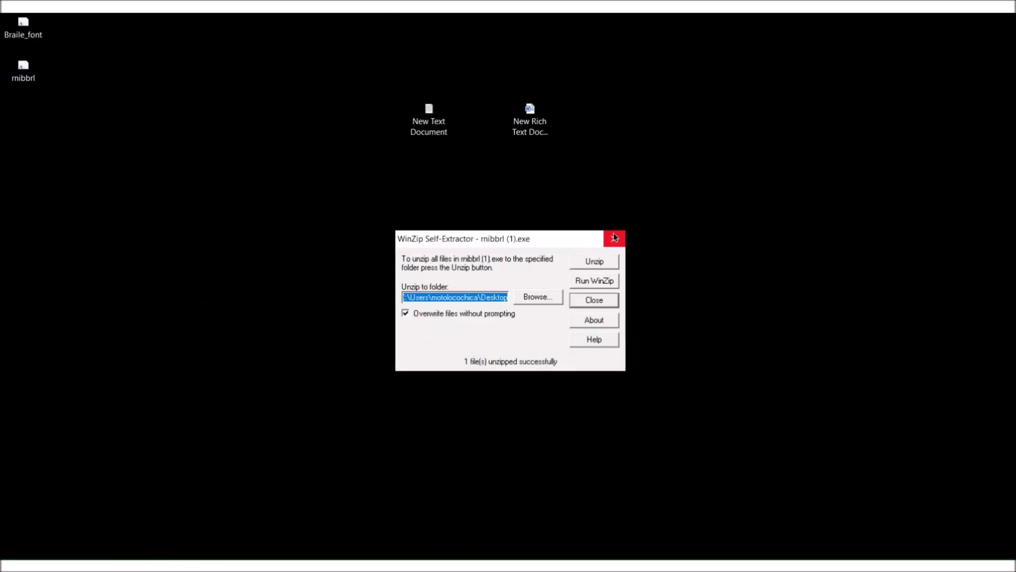
left_click(614, 239)
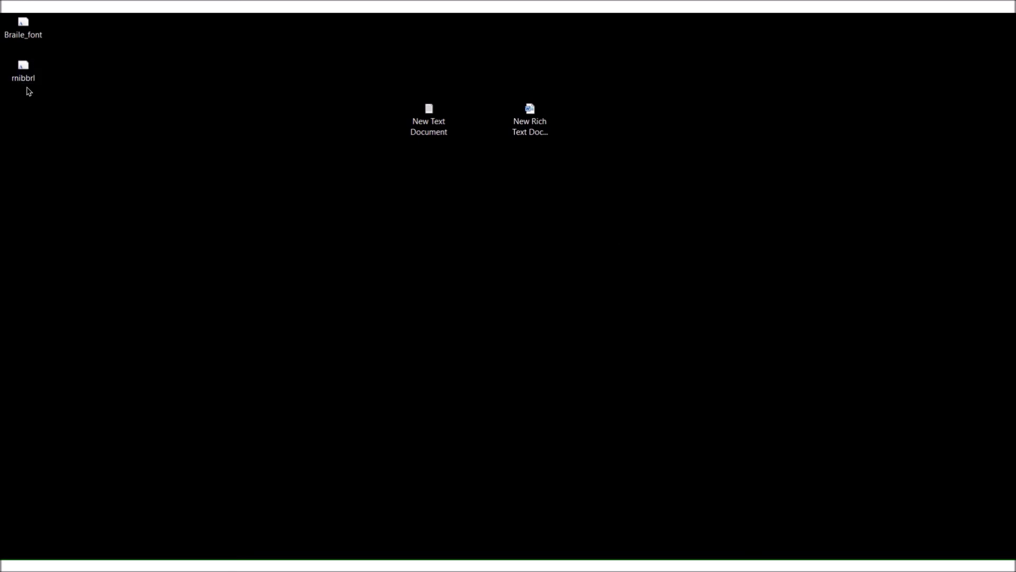
Install the RNIB Braille font from the rnibbrl file on the Desktop, then close the viewer.
double_click(24, 71)
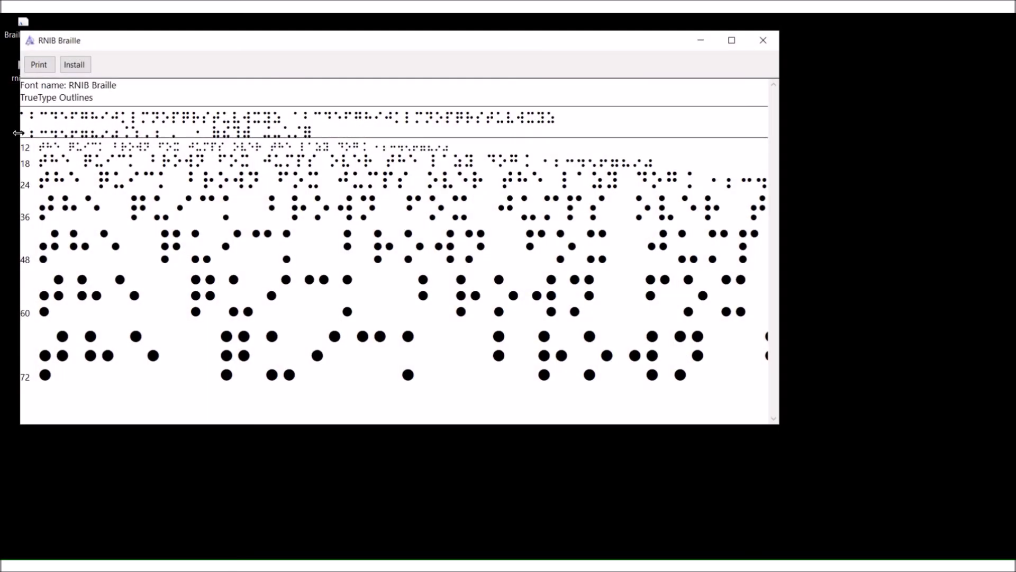
left_click(75, 65)
left_click(762, 41)
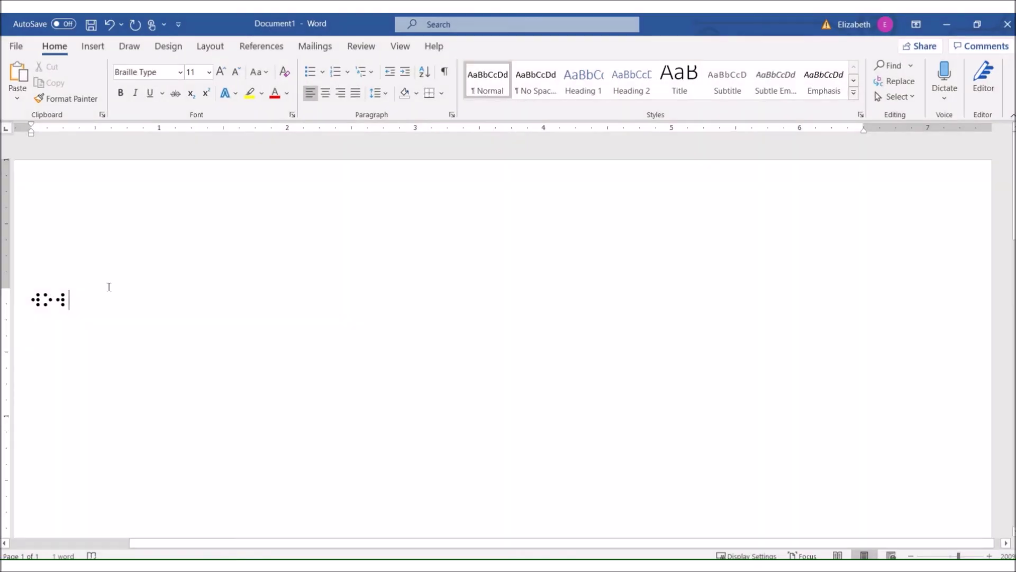
Apply the RNIB Braille font to the braille word in place of Braille Type.
double_click(109, 287)
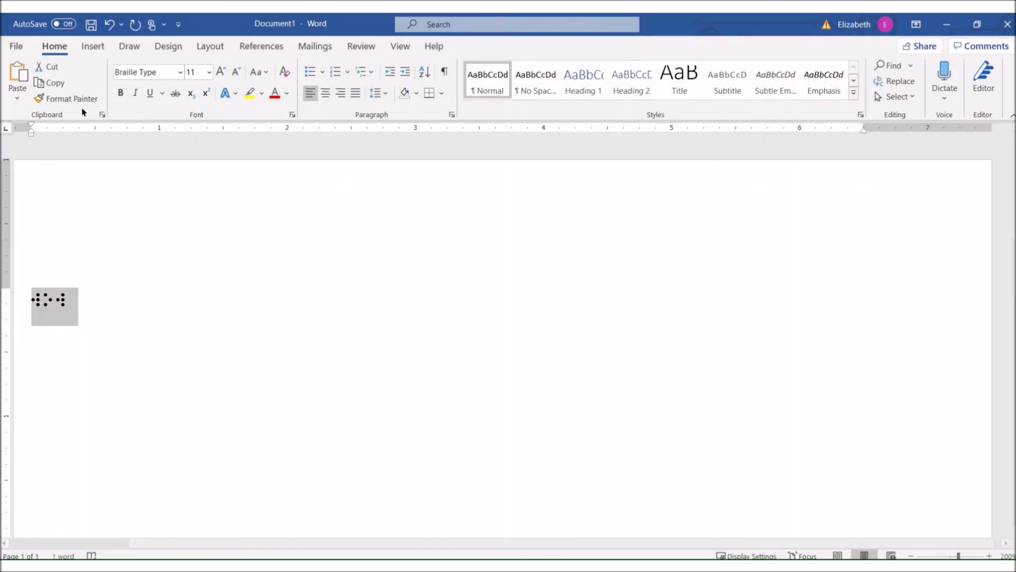
left_click(140, 72)
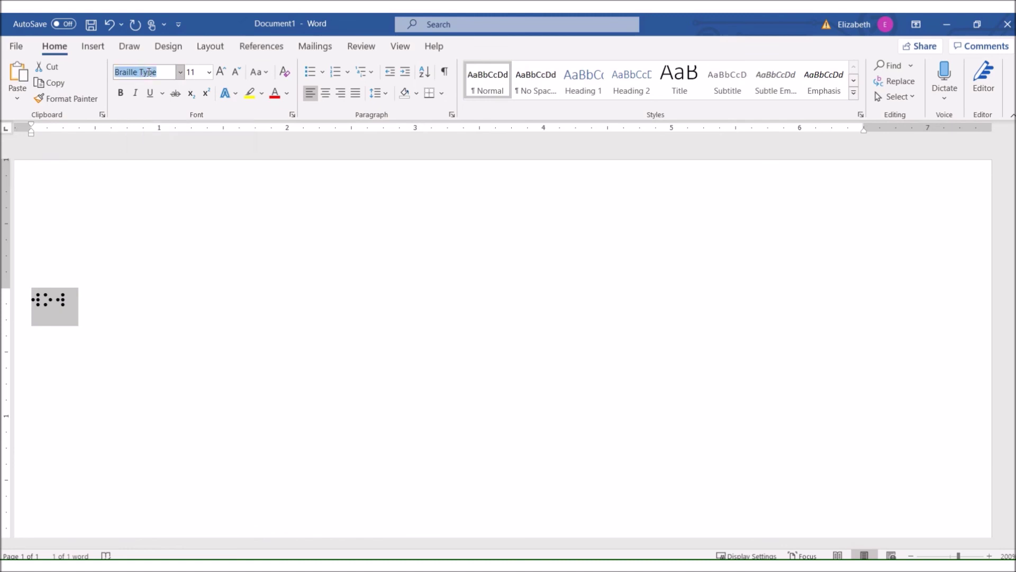
type("RNIB")
key("Return")
left_click(74, 300)
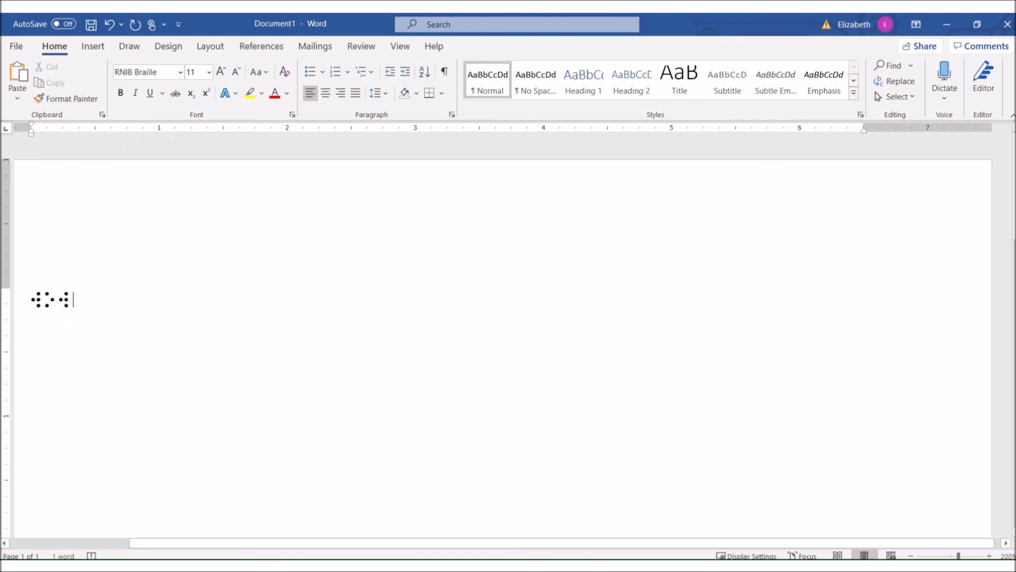